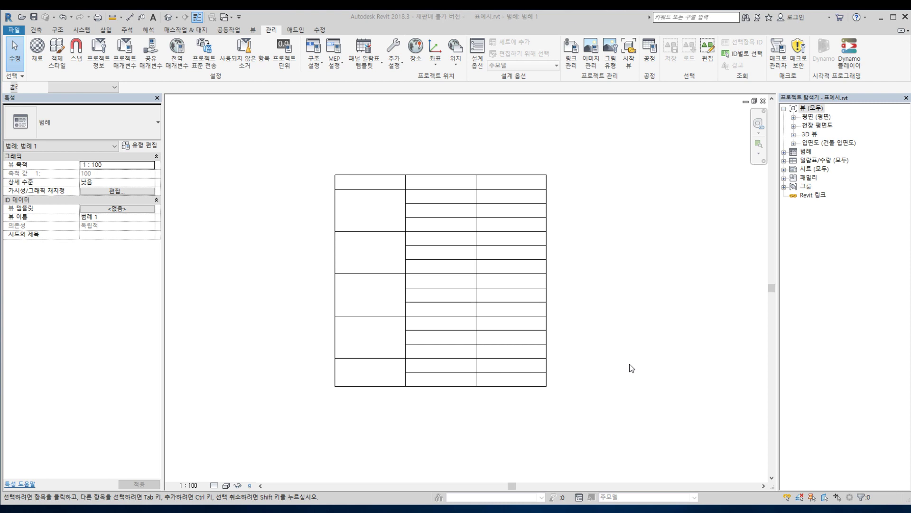
# Window-select all 20 legend table lines in Revit to check them, then clear the selection
pyautogui.scroll(1, 475, 240)
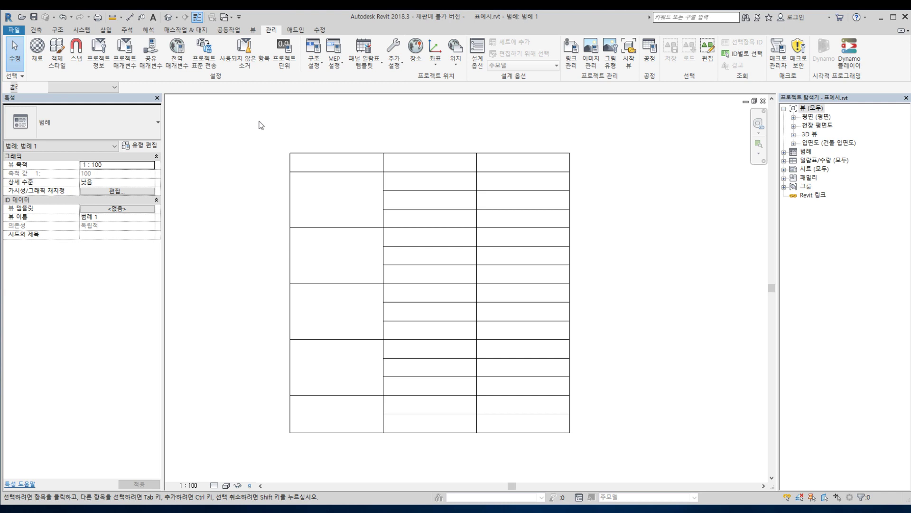
pyautogui.scroll(1, 391, 308)
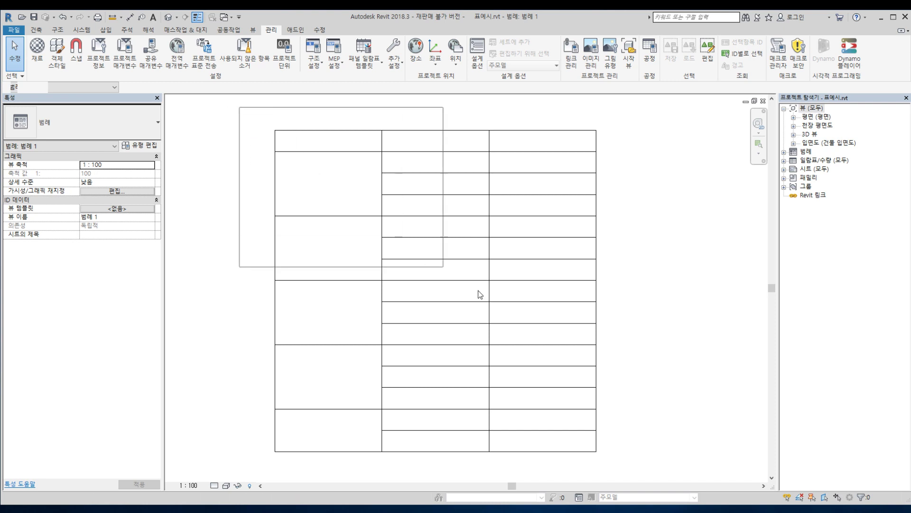
pyautogui.moveTo(239, 108); pyautogui.dragTo(655, 475)
pyautogui.moveTo(659, 428); pyautogui.dragTo(641, 392)
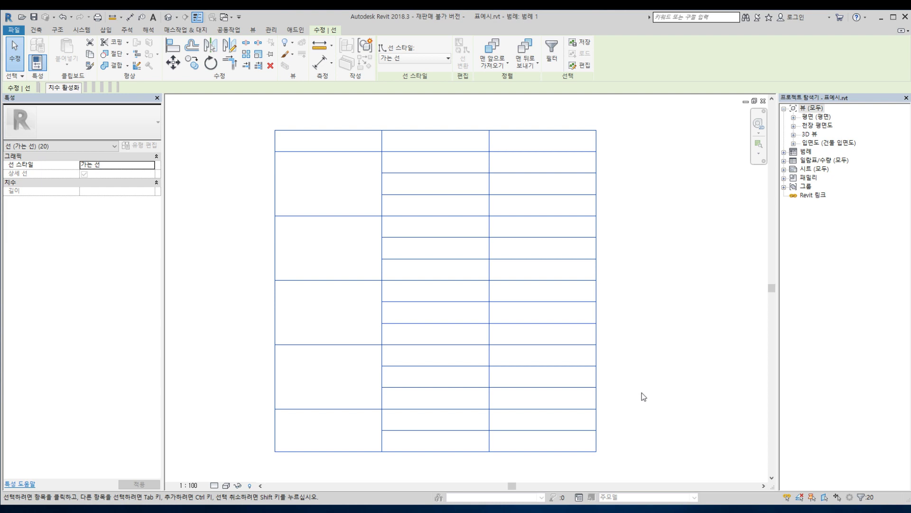
pyautogui.click(642, 392)
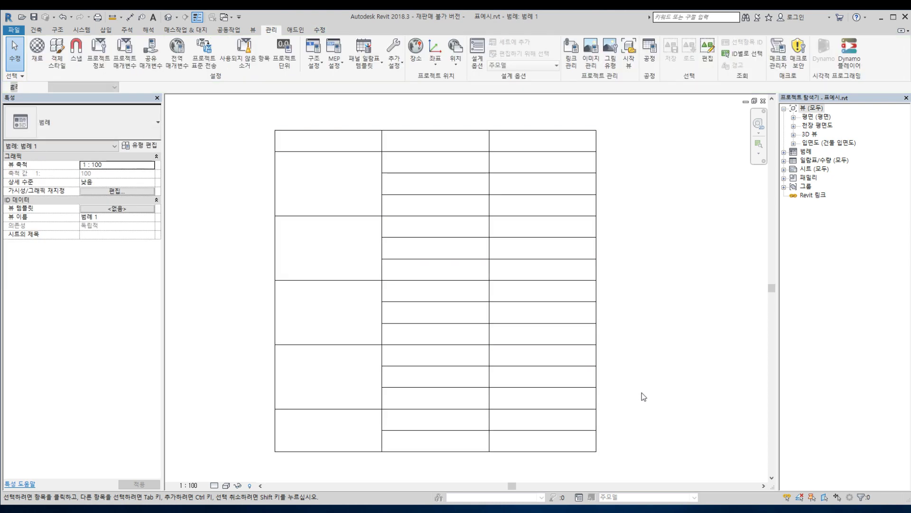
pyautogui.moveTo(252, 111); pyautogui.dragTo(638, 478)
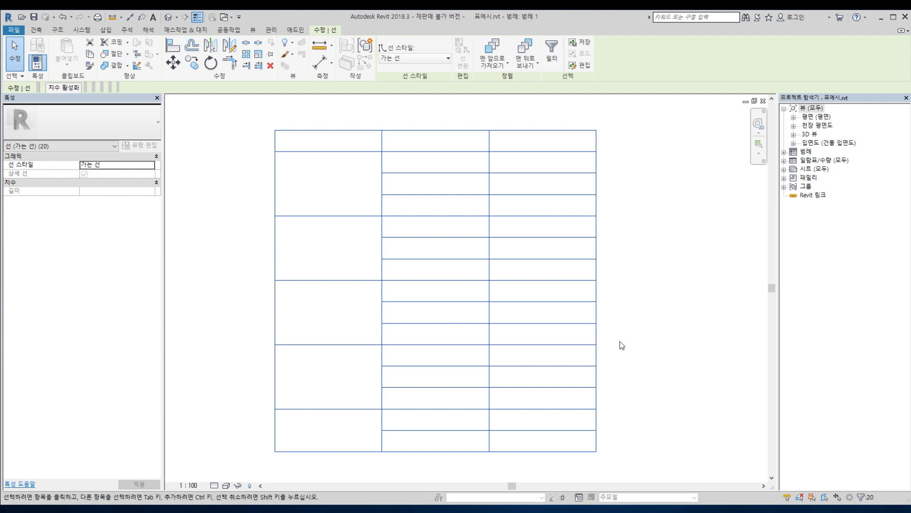
pyautogui.click(663, 333)
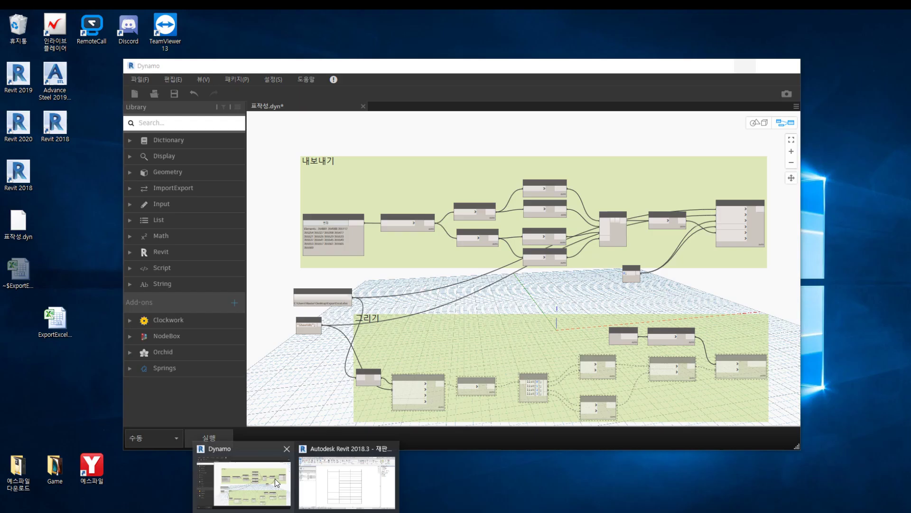
# Re-pick the legend table lines for Dynamo's Select Model Elements node by window-selecting them
pyautogui.click(275, 478)
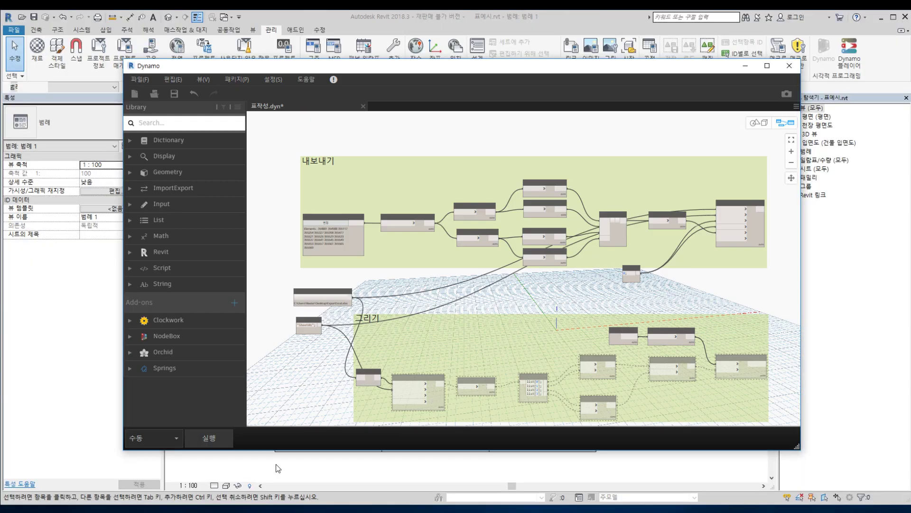
pyautogui.scroll(2, 375, 238)
pyautogui.scroll(2, 369, 193)
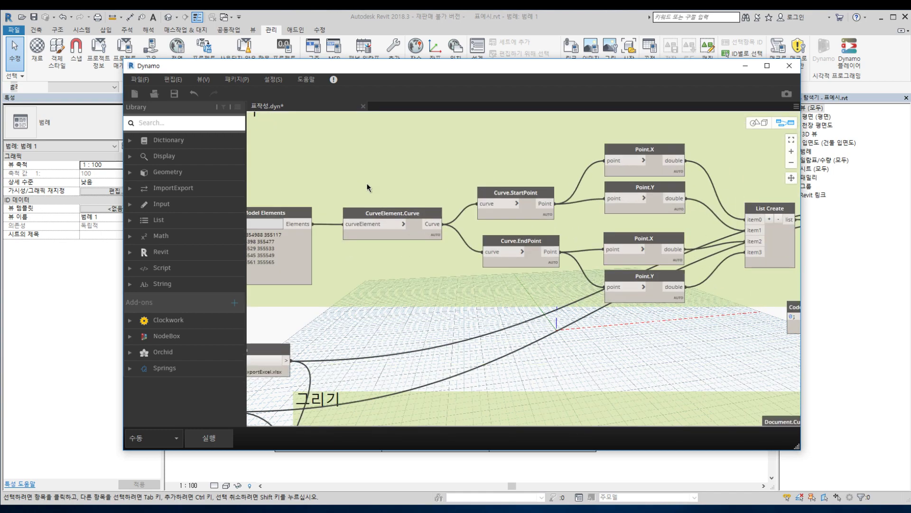
pyautogui.scroll(2, 413, 216)
pyautogui.scroll(1, 412, 216)
pyautogui.scroll(1, 491, 221)
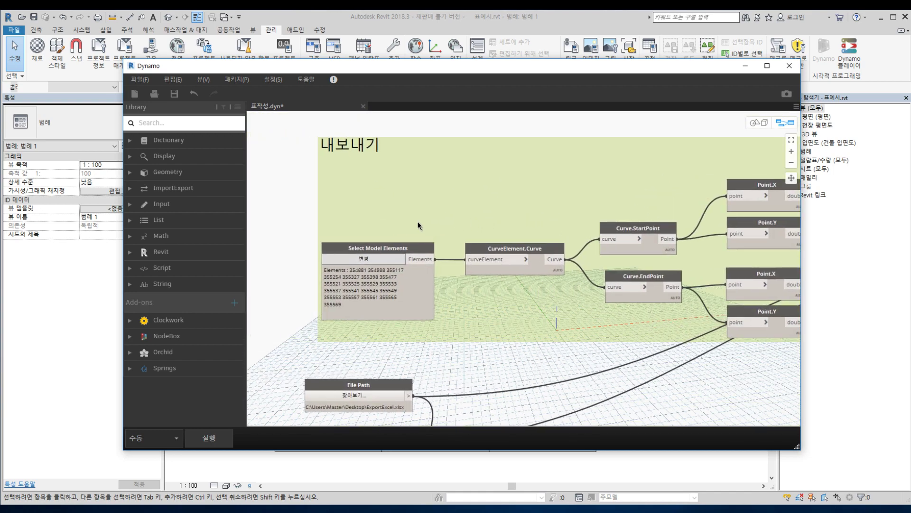
pyautogui.scroll(1, 401, 238)
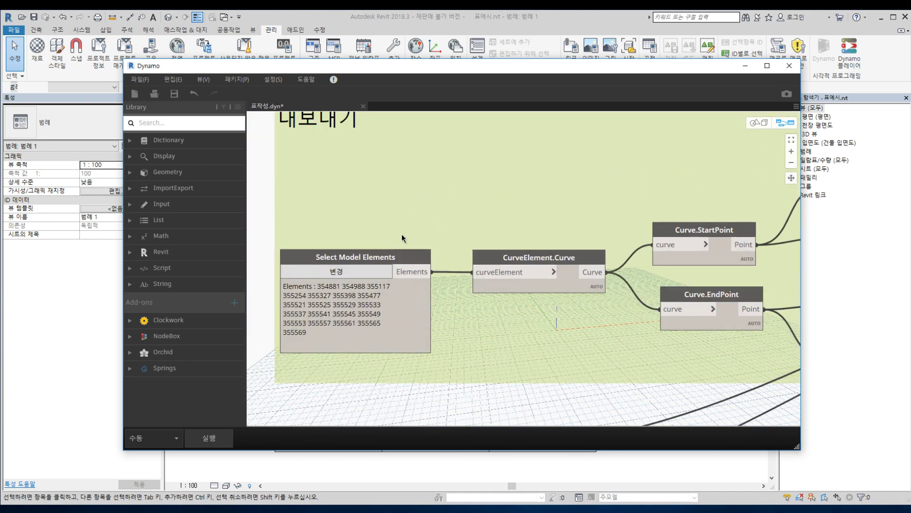
pyautogui.click(376, 274)
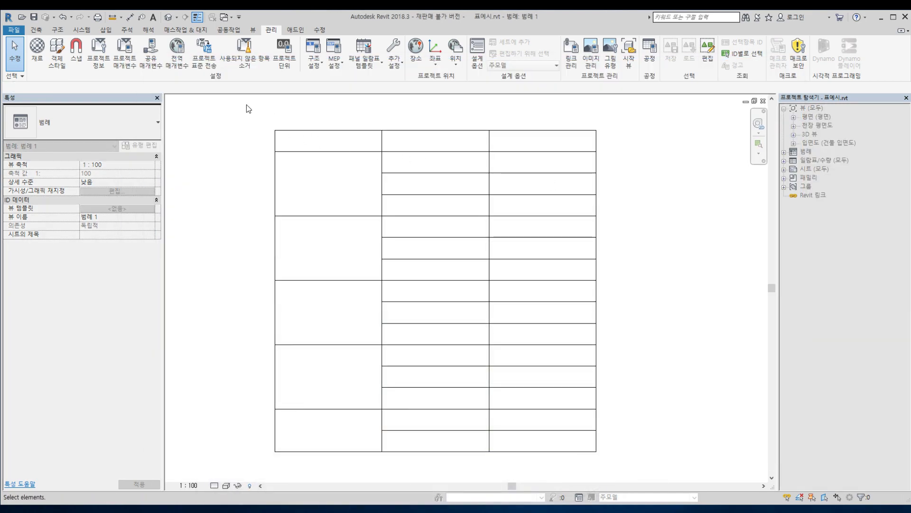
pyautogui.moveTo(246, 104); pyautogui.dragTo(637, 477)
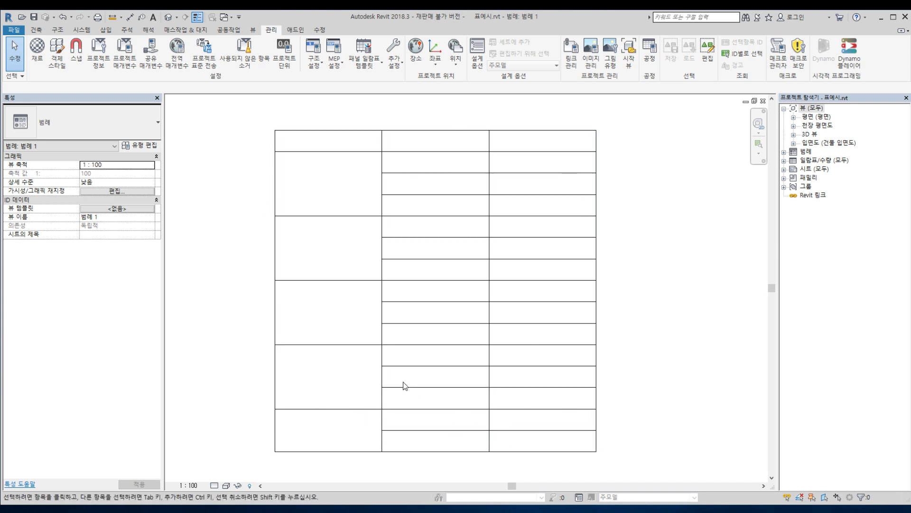
pyautogui.moveTo(338, 505)
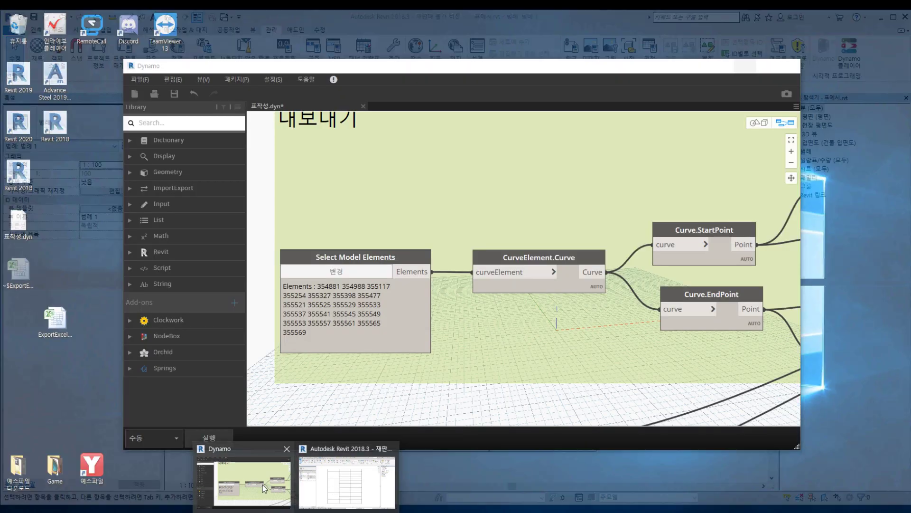
pyautogui.click(265, 489)
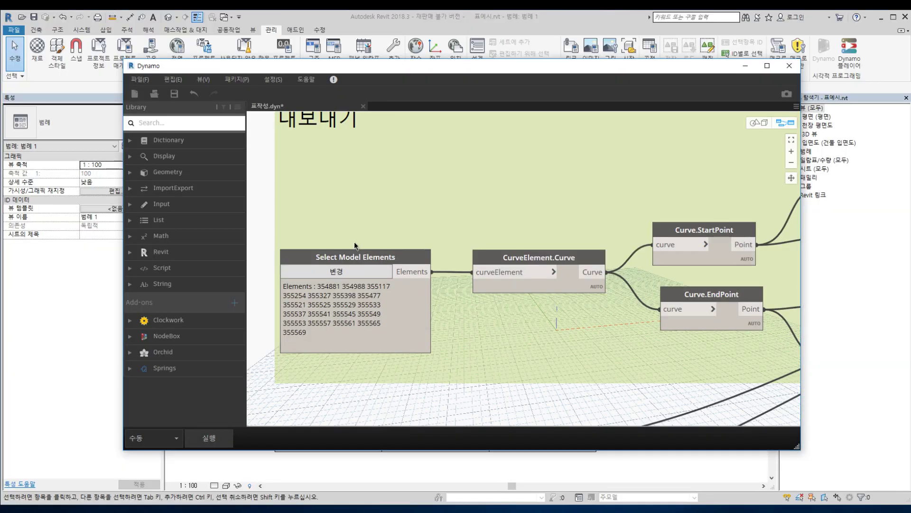
pyautogui.moveTo(369, 260); pyautogui.dragTo(364, 245)
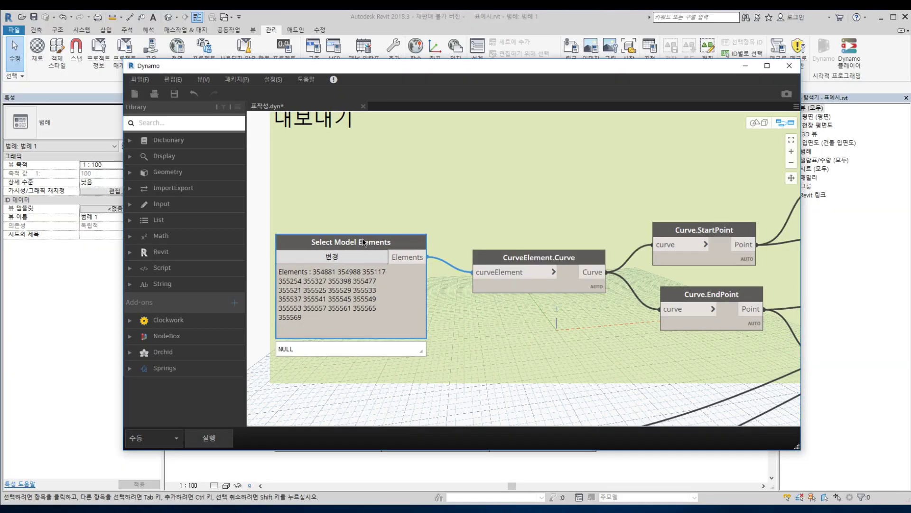
pyautogui.scroll(-1, 553, 339)
pyautogui.scroll(1, 559, 323)
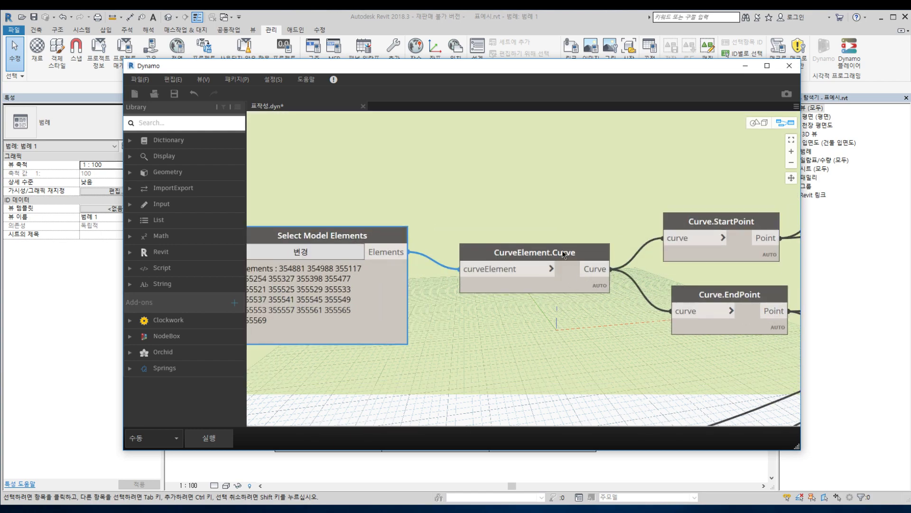
pyautogui.moveTo(567, 266); pyautogui.dragTo(556, 258)
pyautogui.scroll(1, 536, 319)
pyautogui.moveTo(536, 319); pyautogui.dragTo(332, 303, button='middle')
pyautogui.moveTo(493, 206); pyautogui.dragTo(518, 183)
pyautogui.moveTo(521, 271)
pyautogui.mouseDown()
pyautogui.moveTo(496, 278)
pyautogui.moveTo(513, 301)
pyautogui.moveTo(517, 284)
pyautogui.mouseUp()
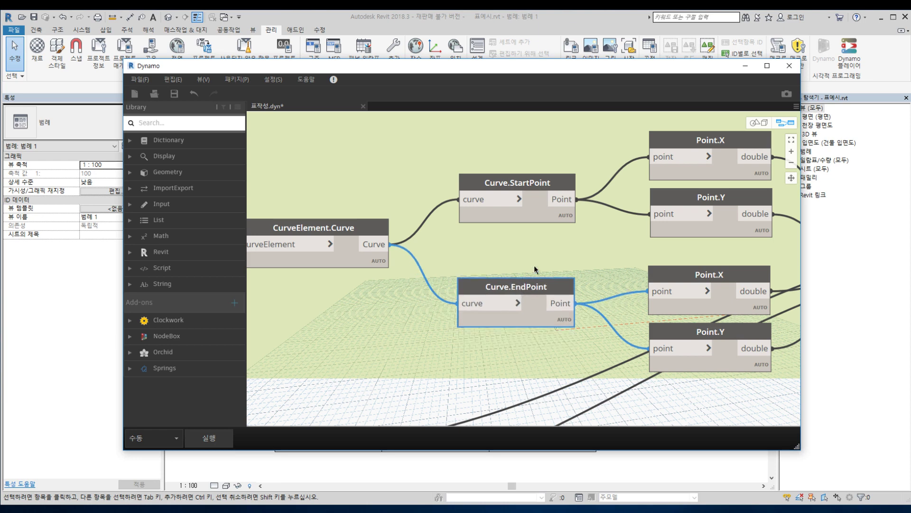
pyautogui.moveTo(537, 188); pyautogui.dragTo(537, 182)
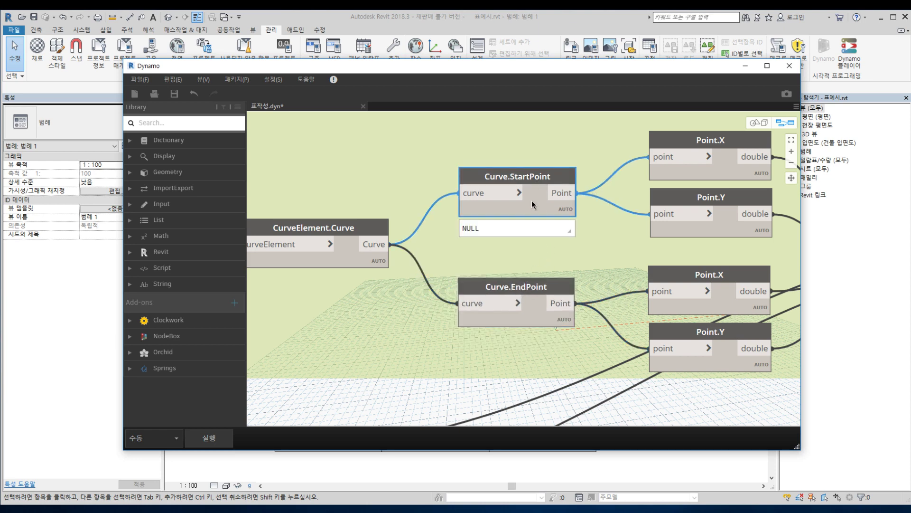
pyautogui.scroll(1, 529, 185)
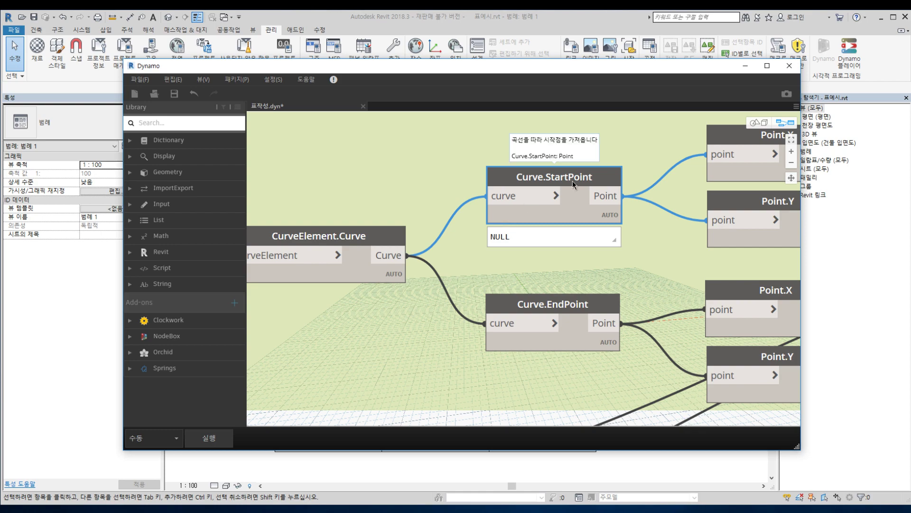
pyautogui.scroll(-3, 570, 183)
pyautogui.scroll(-1, 569, 184)
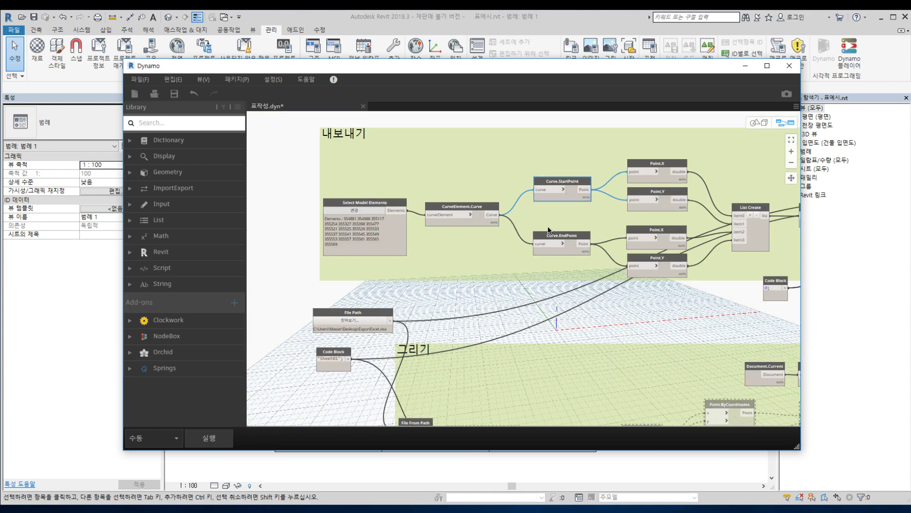
pyautogui.moveTo(778, 247); pyautogui.dragTo(534, 261, button='middle')
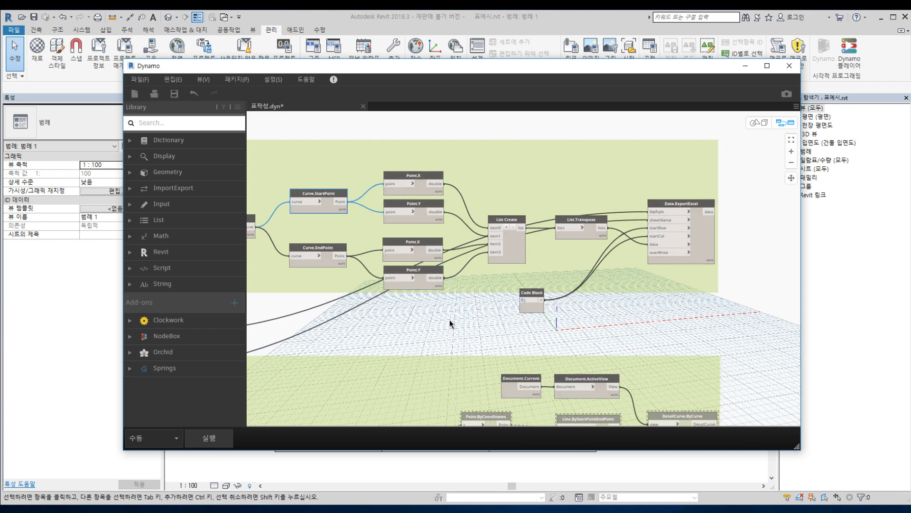
pyautogui.moveTo(449, 319); pyautogui.dragTo(725, 235, button='middle')
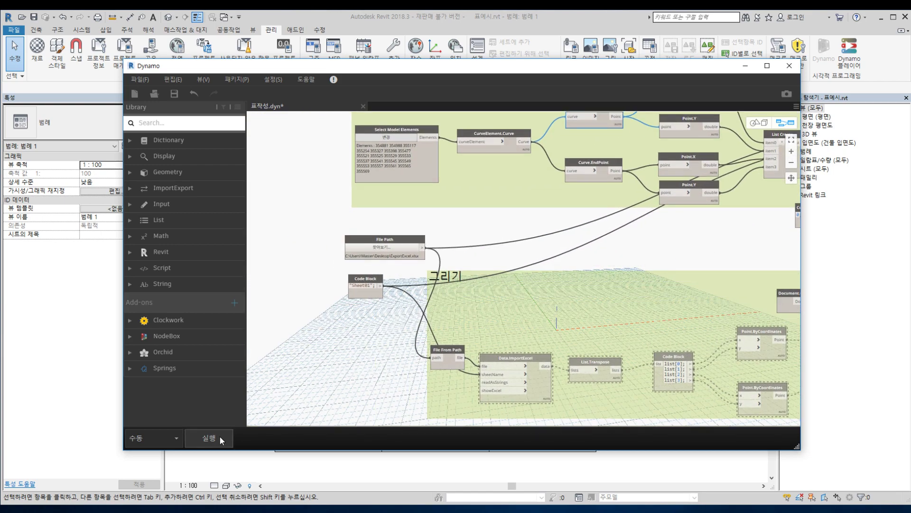
pyautogui.click(221, 437)
pyautogui.moveTo(616, 234); pyautogui.dragTo(500, 318, button='middle')
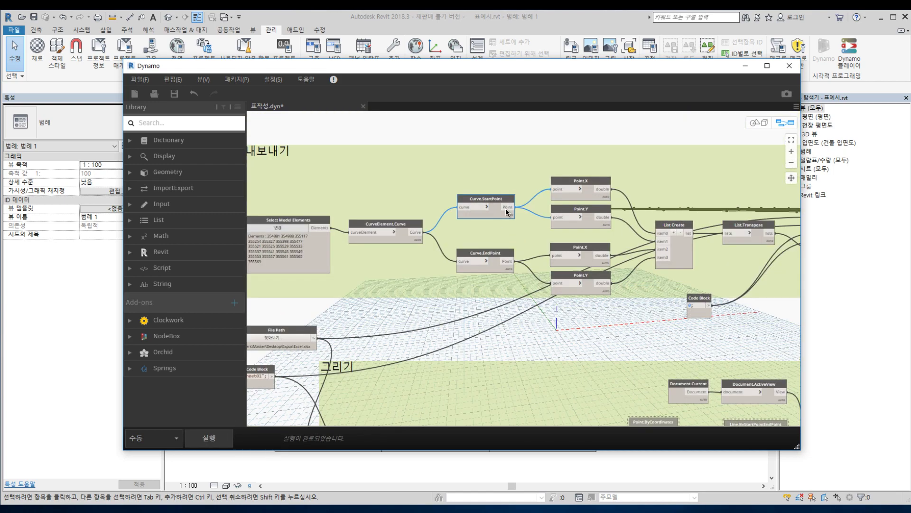
pyautogui.scroll(5, 474, 204)
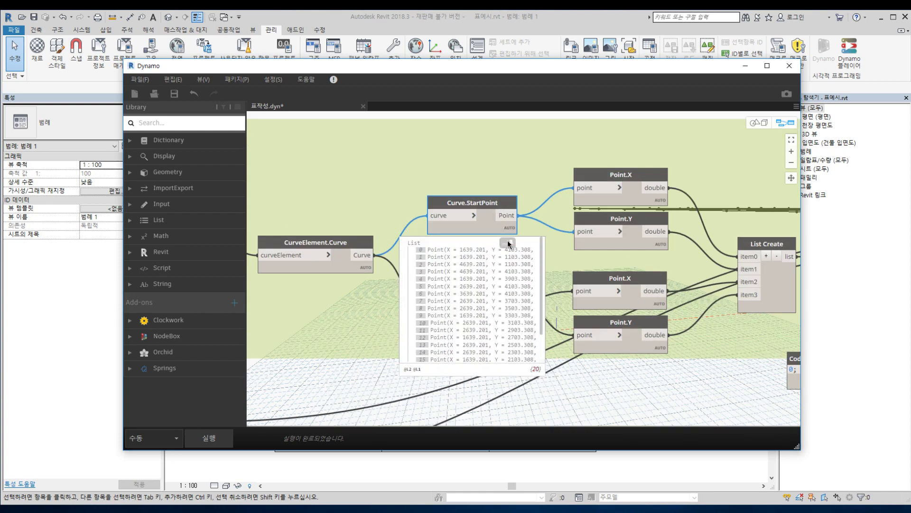
pyautogui.moveTo(581, 185)
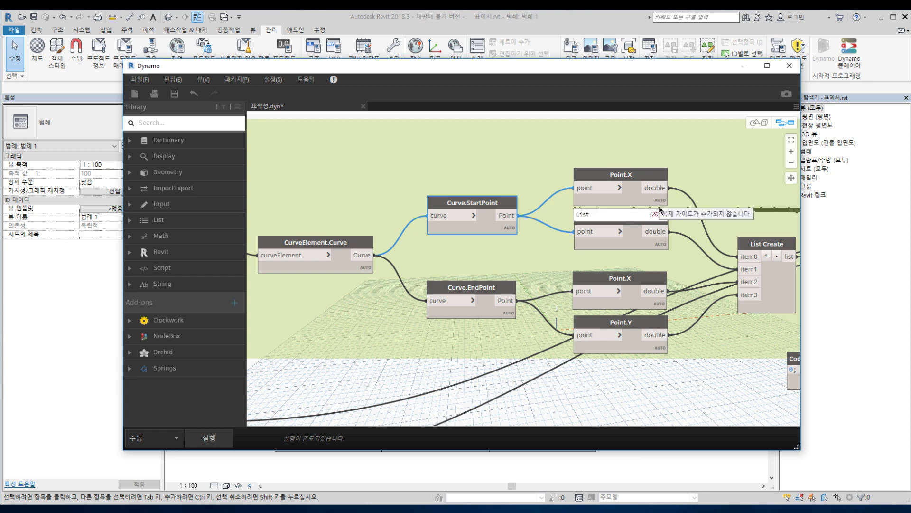
pyautogui.moveTo(660, 208); pyautogui.dragTo(660, 187)
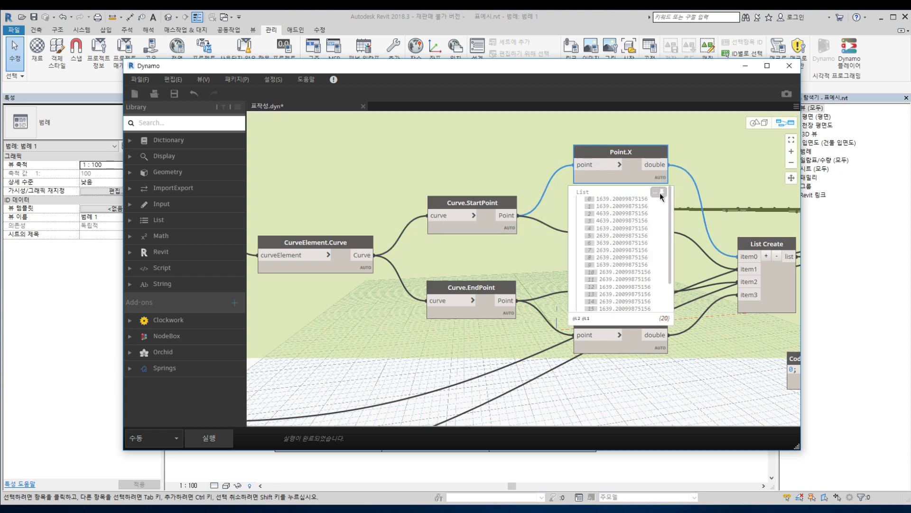
pyautogui.moveTo(634, 157); pyautogui.dragTo(634, 160)
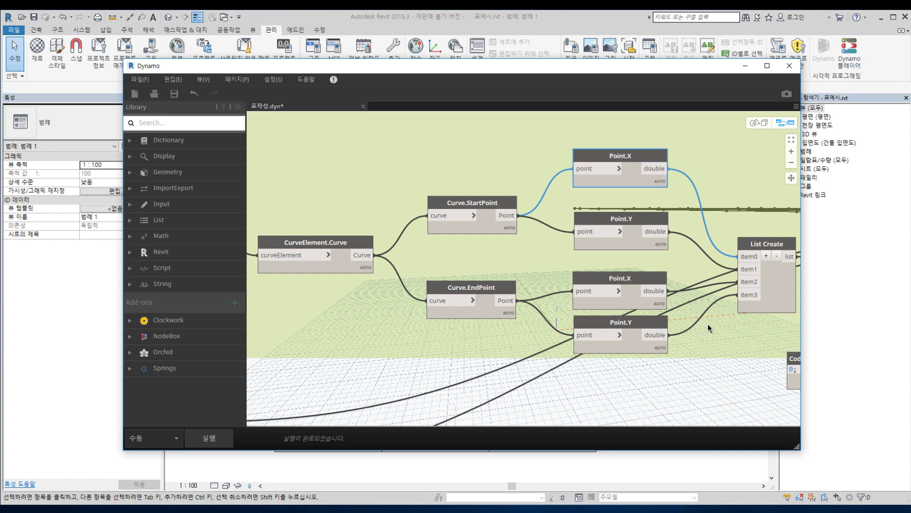
pyautogui.moveTo(484, 240); pyautogui.dragTo(406, 225, button='middle')
pyautogui.click(406, 188)
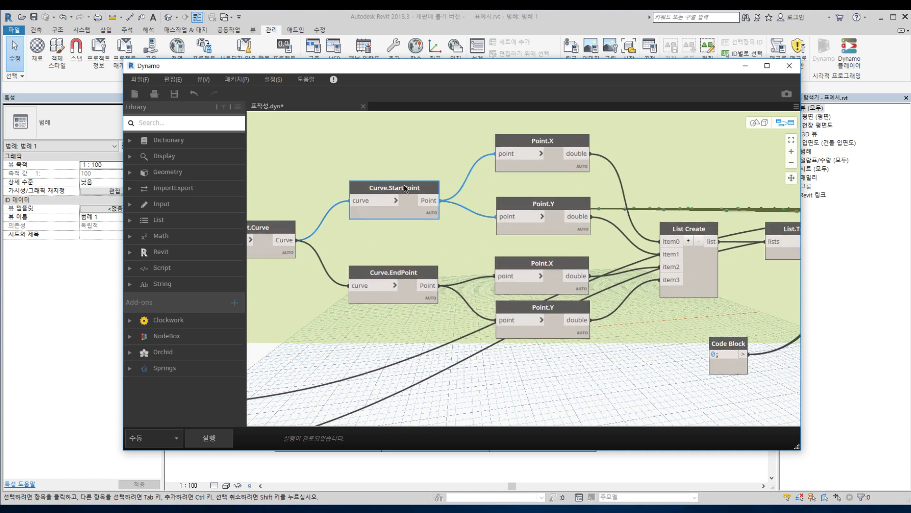
pyautogui.click(408, 272)
pyautogui.click(562, 143)
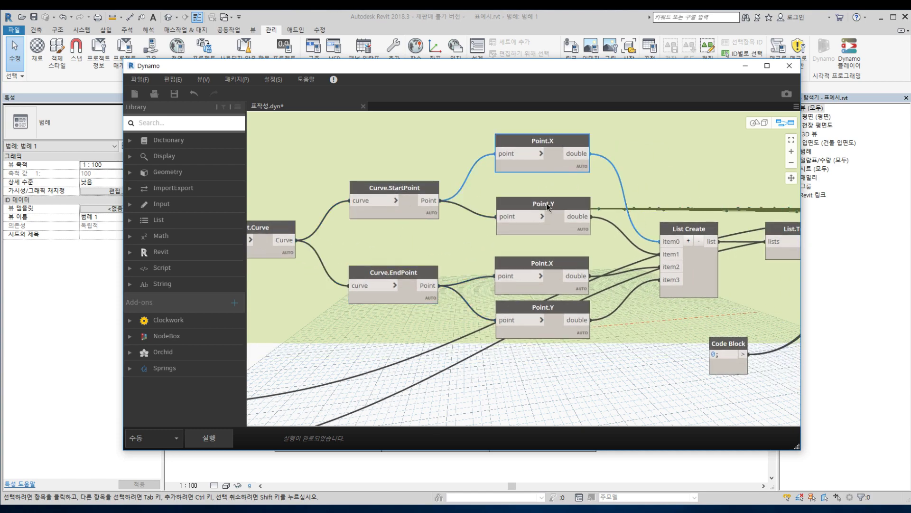
pyautogui.click(550, 209)
pyautogui.click(547, 267)
pyautogui.click(541, 312)
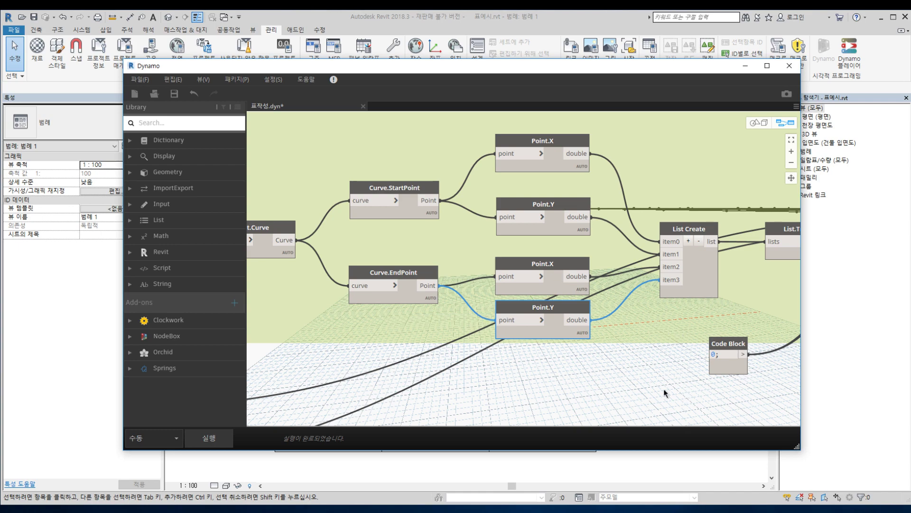
pyautogui.moveTo(678, 242); pyautogui.dragTo(541, 241, button='middle')
pyautogui.moveTo(550, 227); pyautogui.dragTo(551, 217)
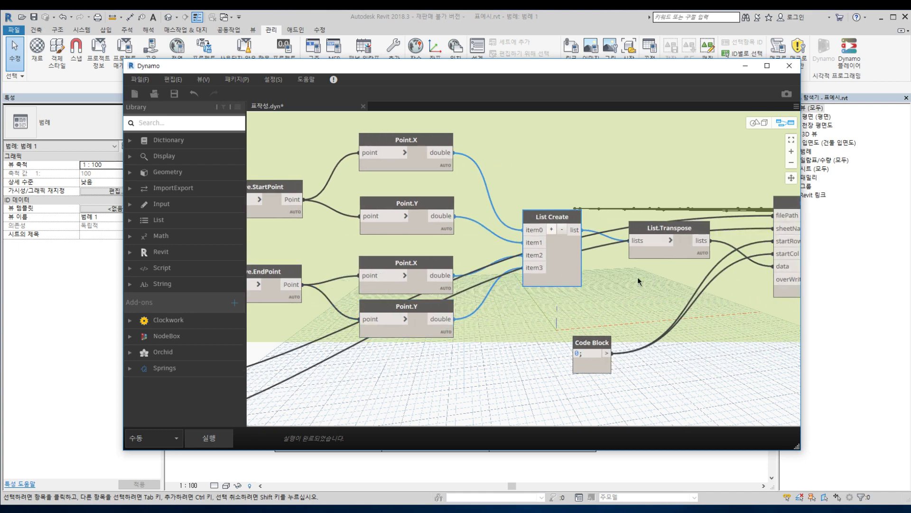
pyautogui.moveTo(794, 231); pyautogui.dragTo(556, 233, button='middle')
pyautogui.moveTo(601, 205); pyautogui.dragTo(604, 195)
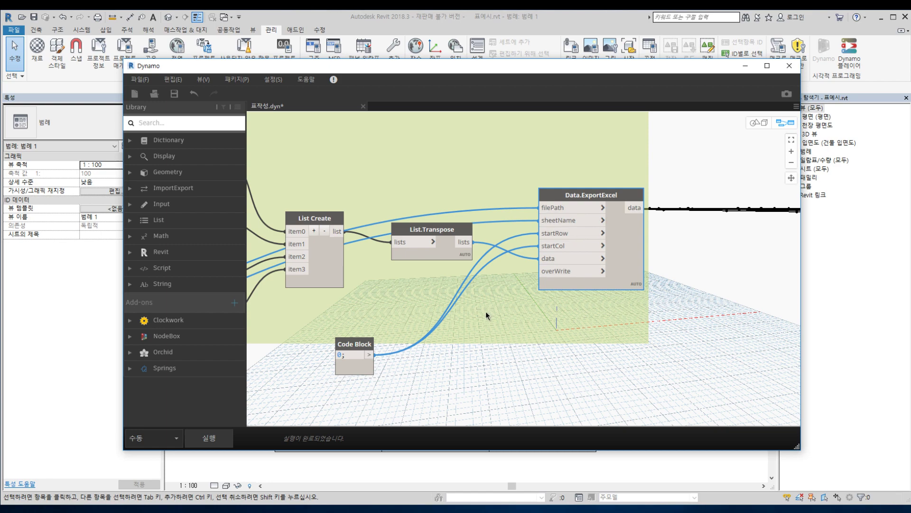
pyautogui.scroll(-5, 485, 311)
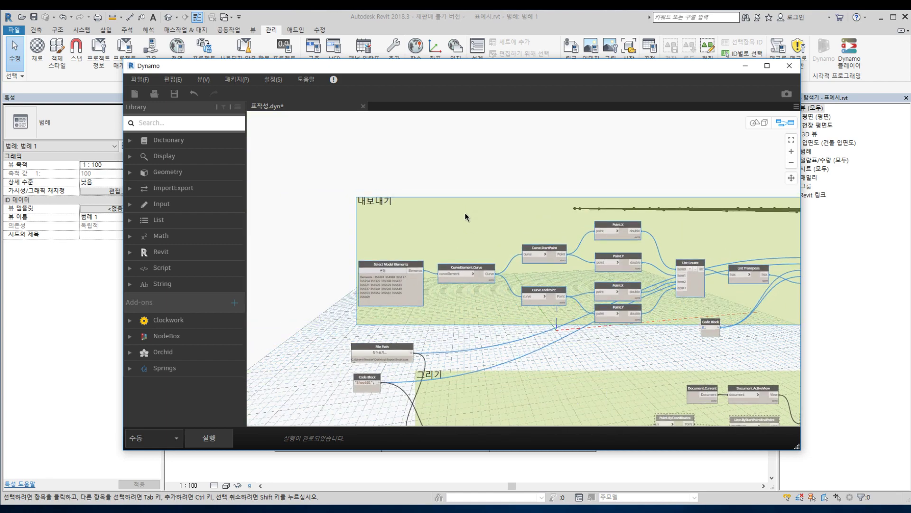
pyautogui.scroll(2, 618, 353)
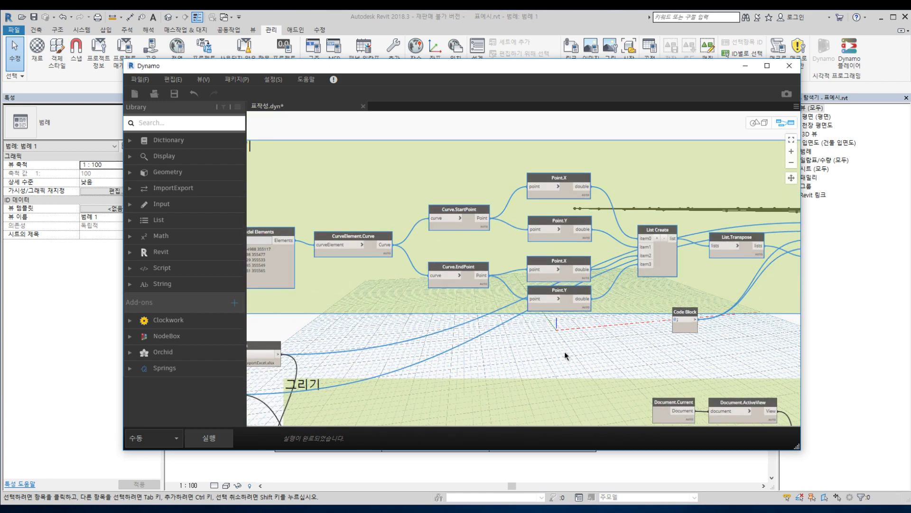
pyautogui.scroll(-2, 457, 323)
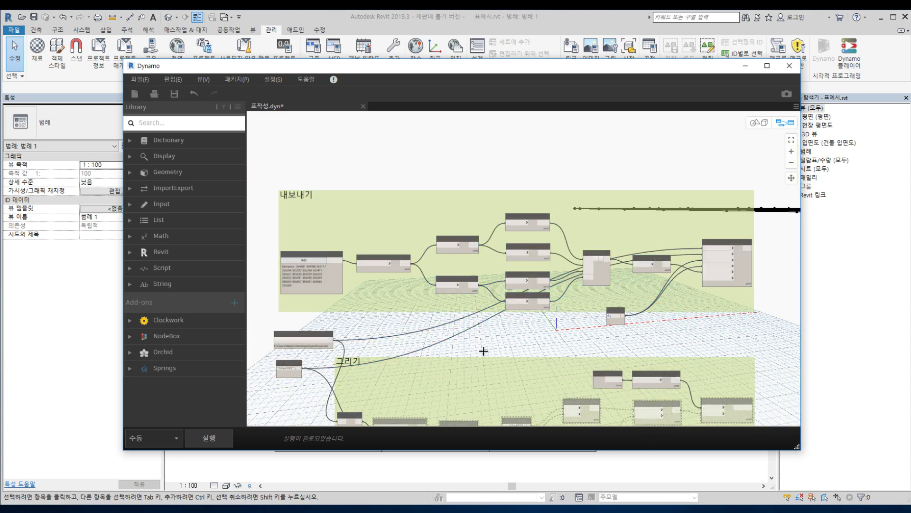
pyautogui.scroll(2, 478, 274)
pyautogui.scroll(2, 478, 274)
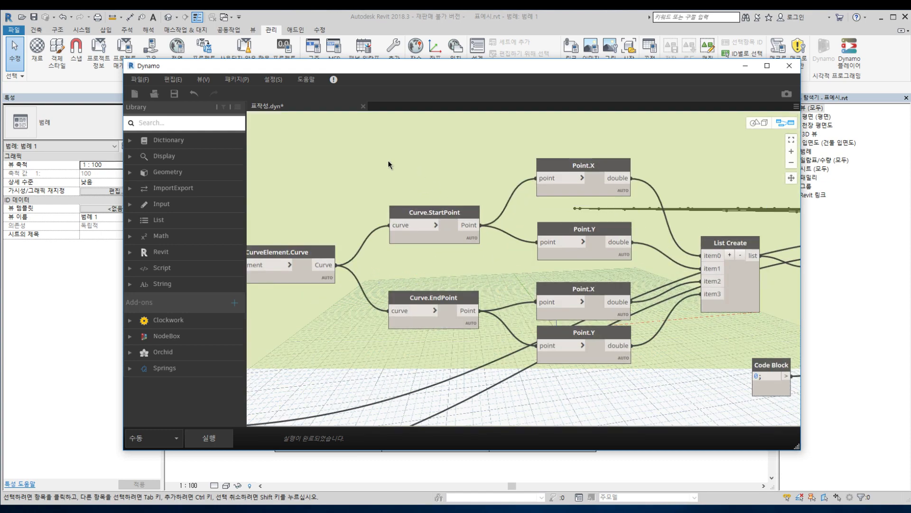
pyautogui.moveTo(744, 402)
pyautogui.mouseDown()
pyautogui.moveTo(372, 161)
pyautogui.moveTo(354, 138)
pyautogui.mouseUp()
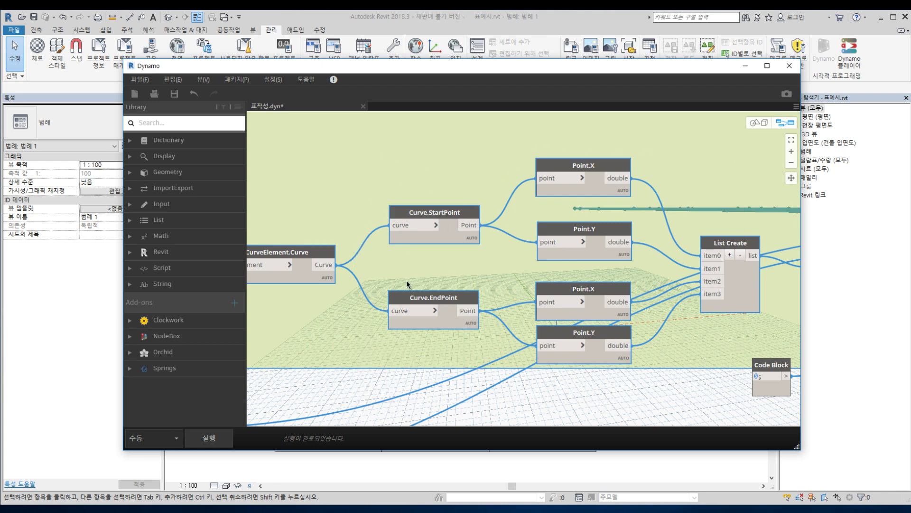
pyautogui.click(558, 395)
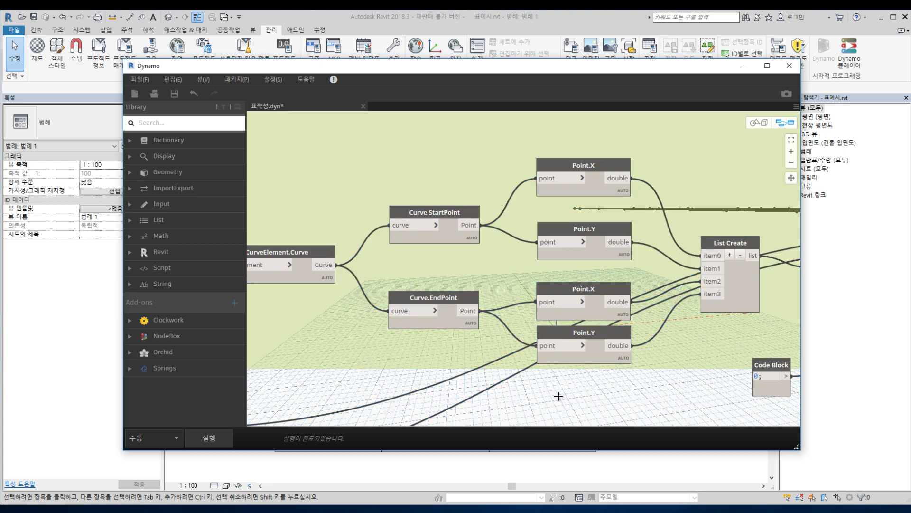
pyautogui.scroll(-3, 558, 370)
pyautogui.scroll(-2, 559, 364)
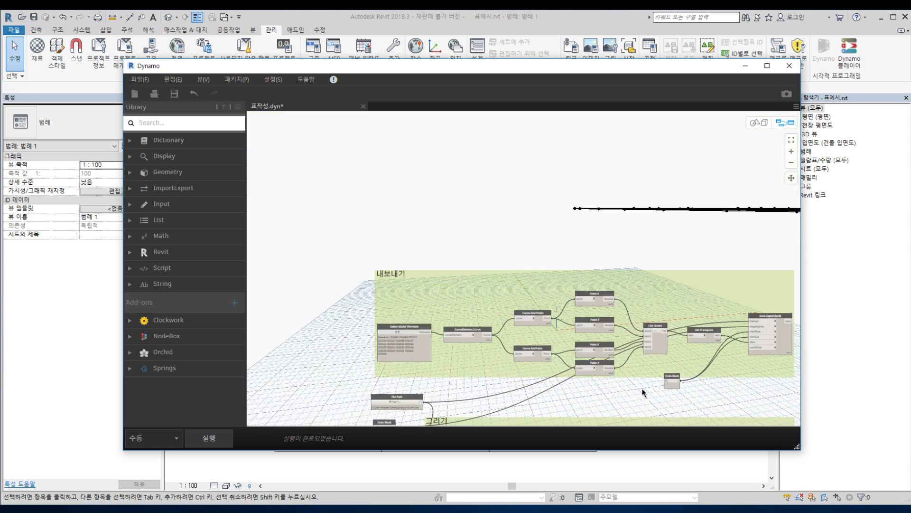
pyautogui.moveTo(608, 397); pyautogui.dragTo(543, 389, button='middle')
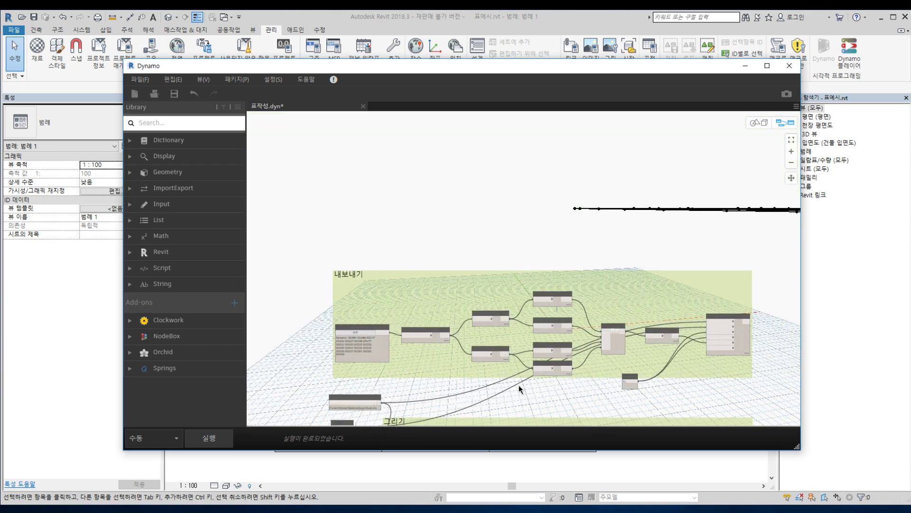
pyautogui.scroll(1, 546, 391)
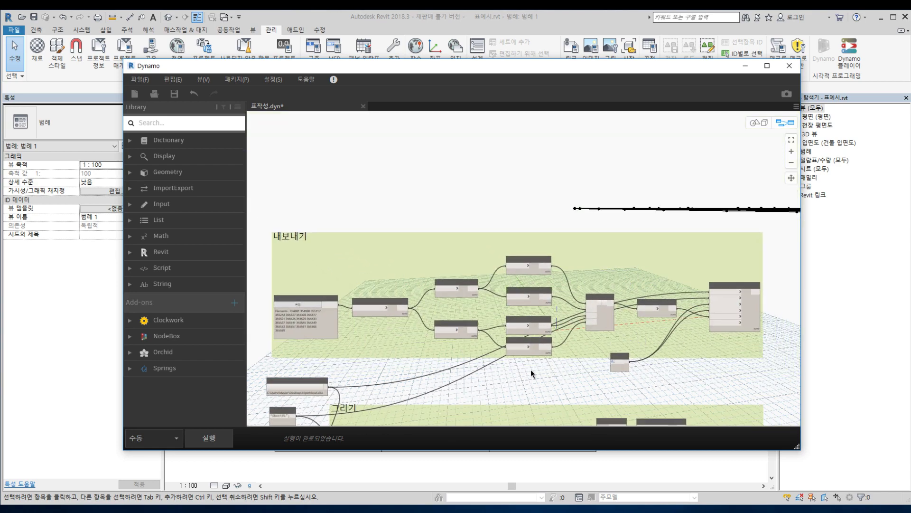
pyautogui.moveTo(463, 382); pyautogui.dragTo(458, 314, button='middle')
pyautogui.scroll(1, 457, 314)
pyautogui.scroll(-1, 491, 326)
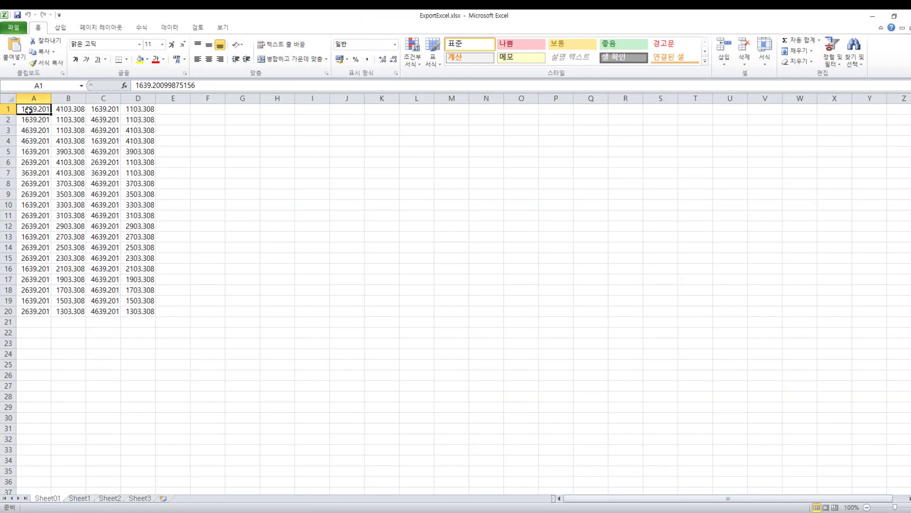
# Review the exported coordinates in ExportExcel.xlsx, highlighting C1:D1, then close Excel
pyautogui.moveTo(29, 110); pyautogui.dragTo(133, 110)
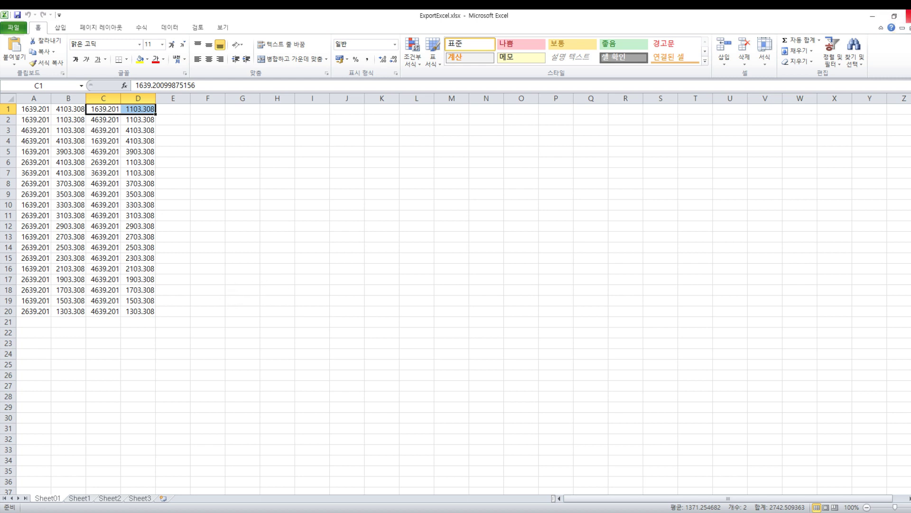
pyautogui.click(905, 15)
pyautogui.scroll(2, 316, 227)
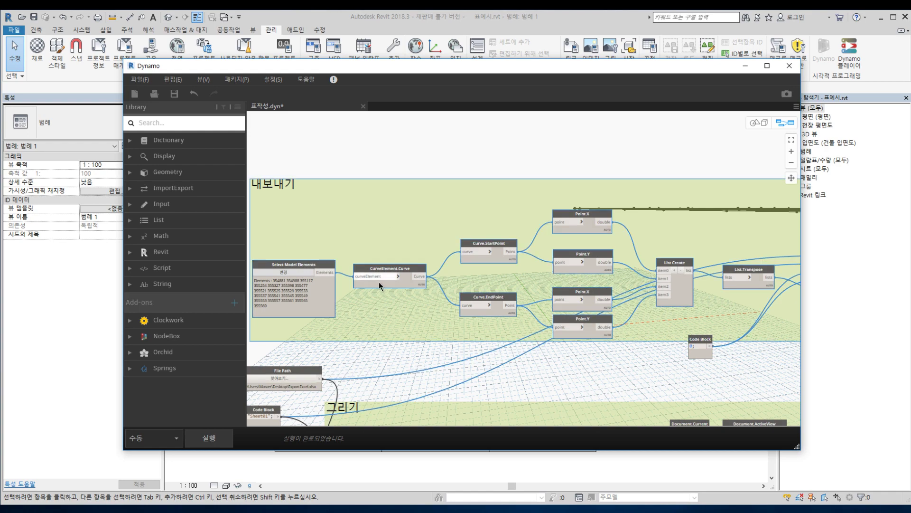
# Close the 표작성.dyn graph and Dynamo without saving, then close the Revit project unsaved
pyautogui.scroll(-2, 392, 235)
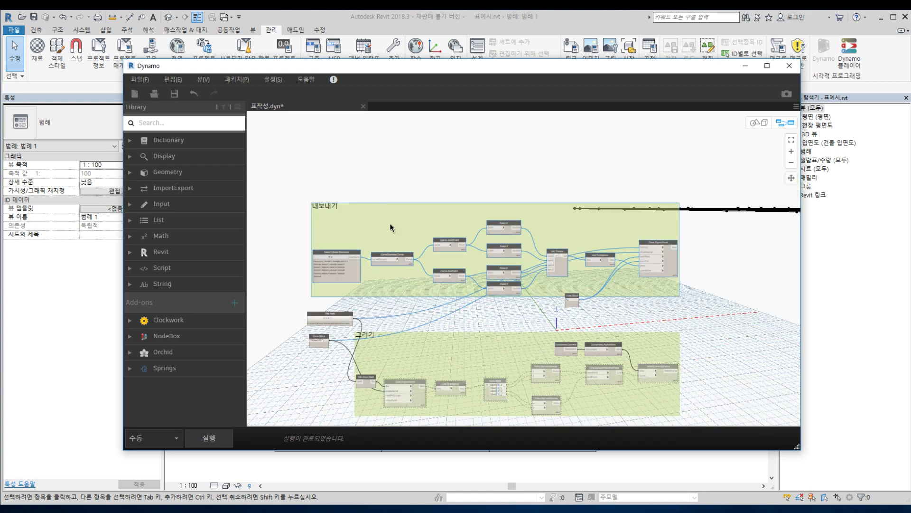
pyautogui.click(363, 107)
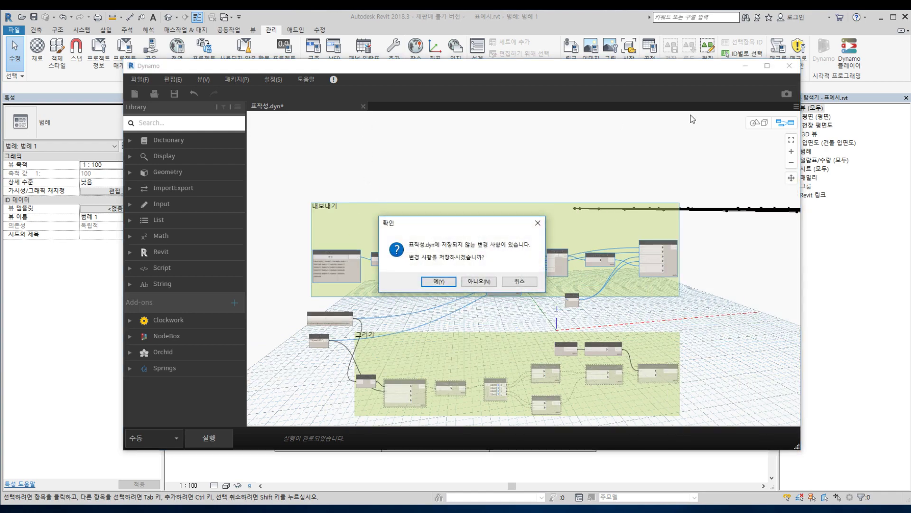
pyautogui.click(477, 281)
pyautogui.click(789, 65)
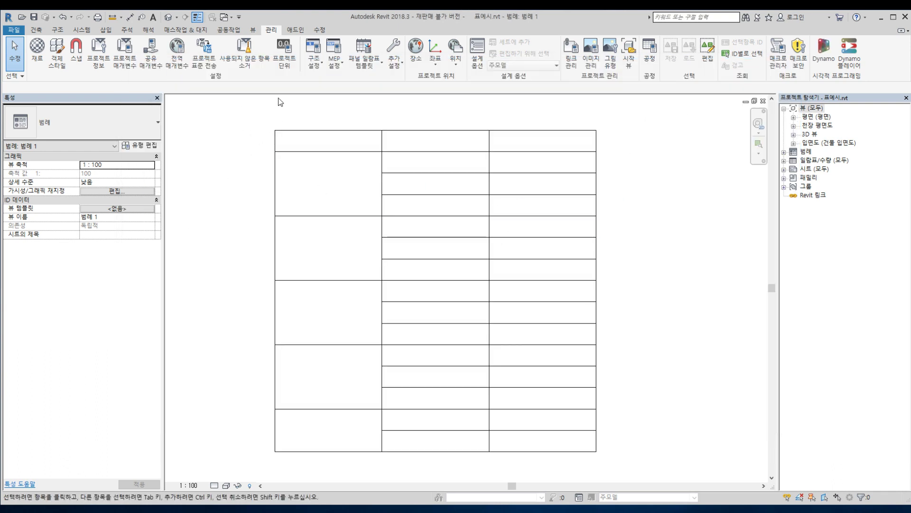
pyautogui.click(763, 100)
pyautogui.click(483, 266)
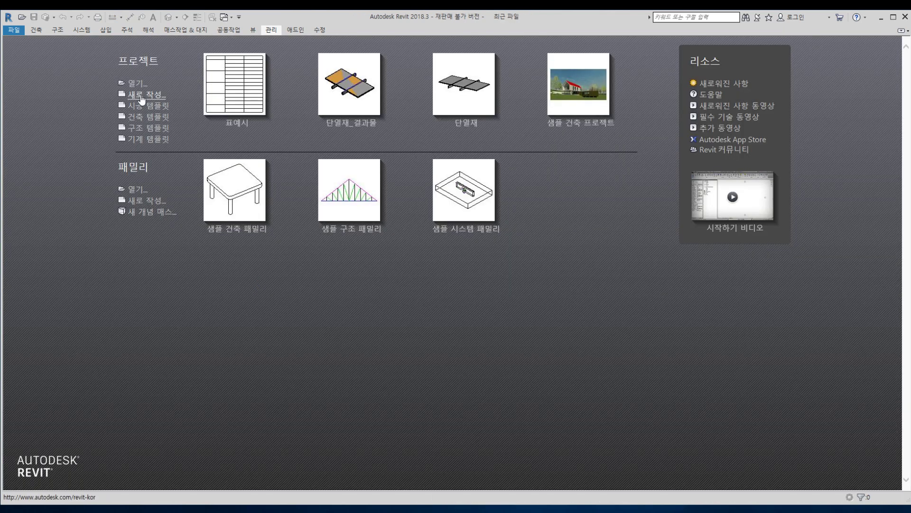
# Create a new Revit project from a different template
pyautogui.click(145, 97)
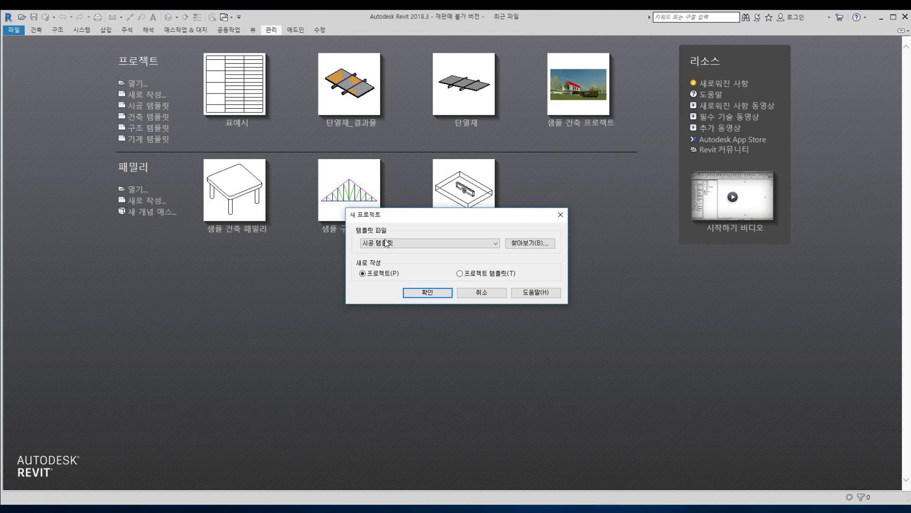
pyautogui.click(432, 244)
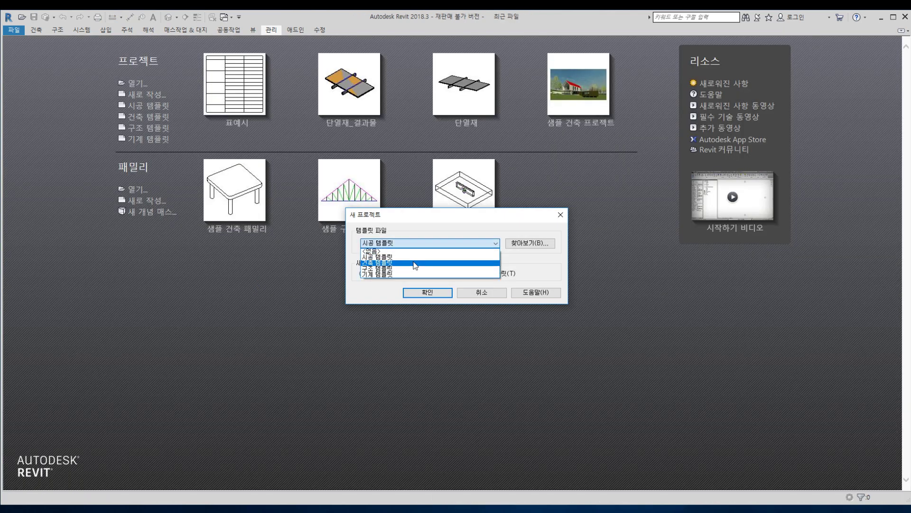
pyautogui.click(427, 292)
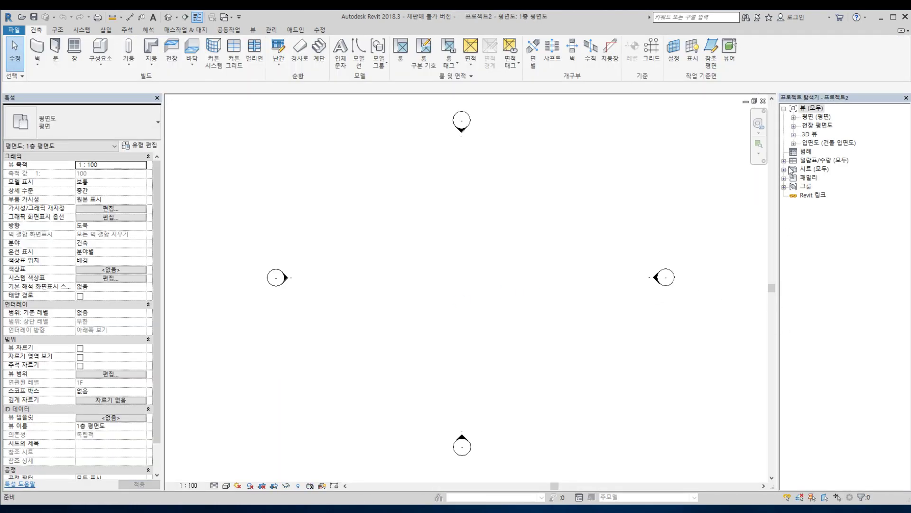
# Add a new legend view, 범례 1, at 1 : 100 scale
pyautogui.click(802, 152)
pyautogui.rightClick(802, 152)
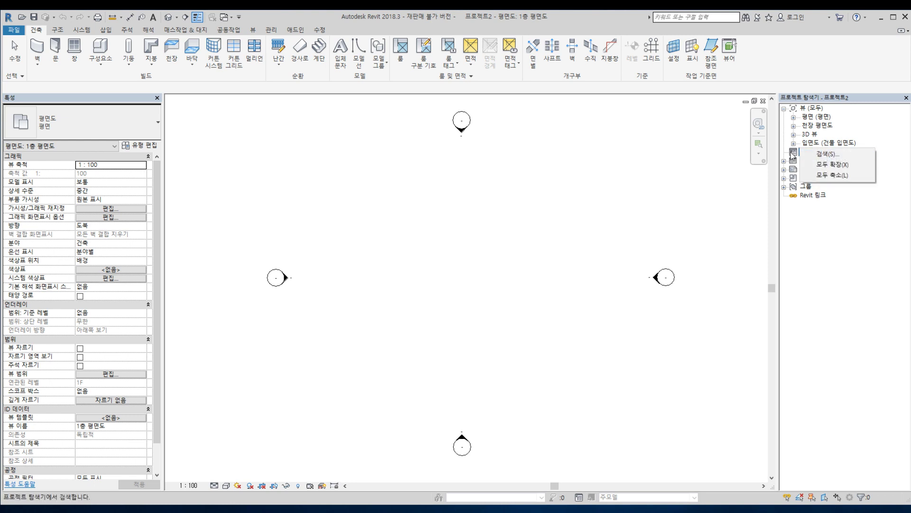
pyautogui.click(814, 177)
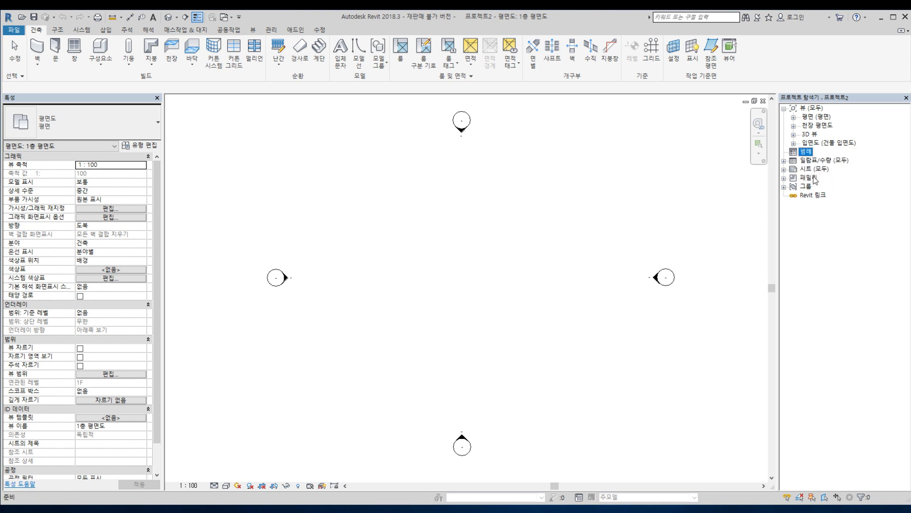
pyautogui.rightClick(810, 153)
pyautogui.click(831, 162)
pyautogui.click(494, 256)
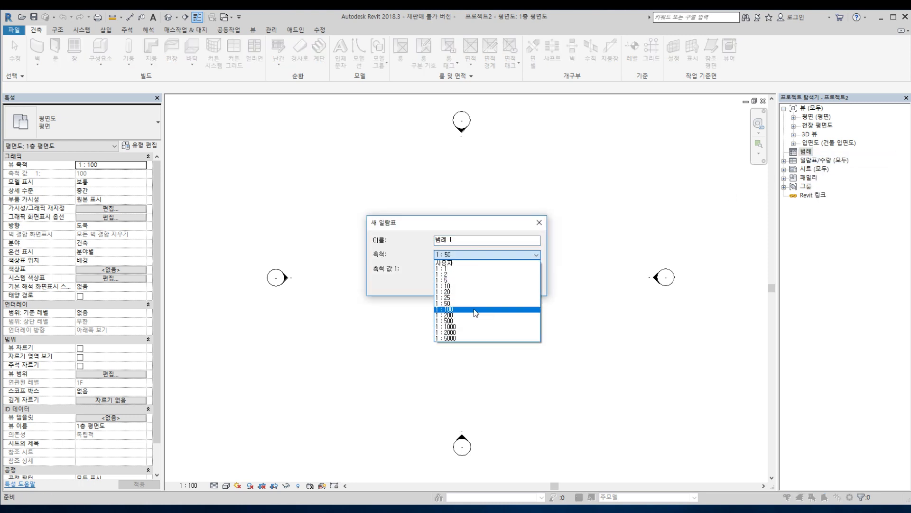
pyautogui.click(474, 309)
pyautogui.click(468, 284)
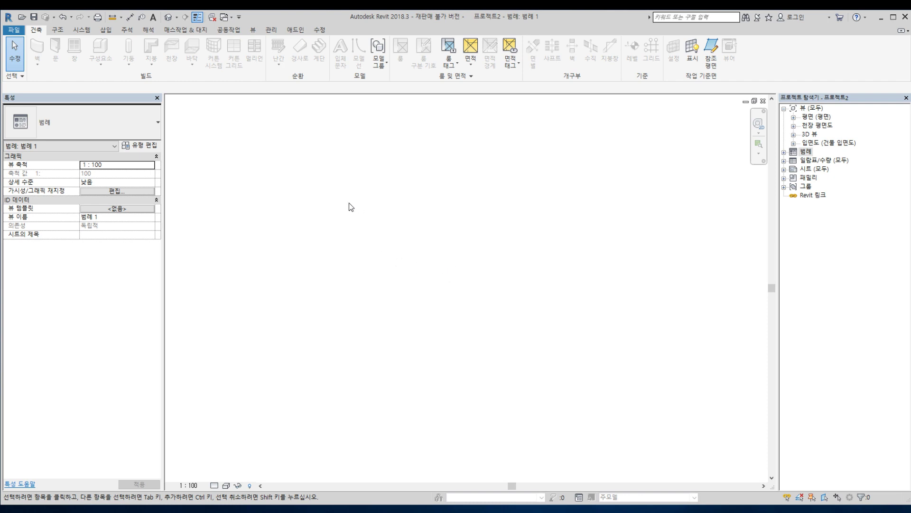
# Launch Dynamo from Revit's Manage tab over the empty 범례 1 legend
pyautogui.click(269, 30)
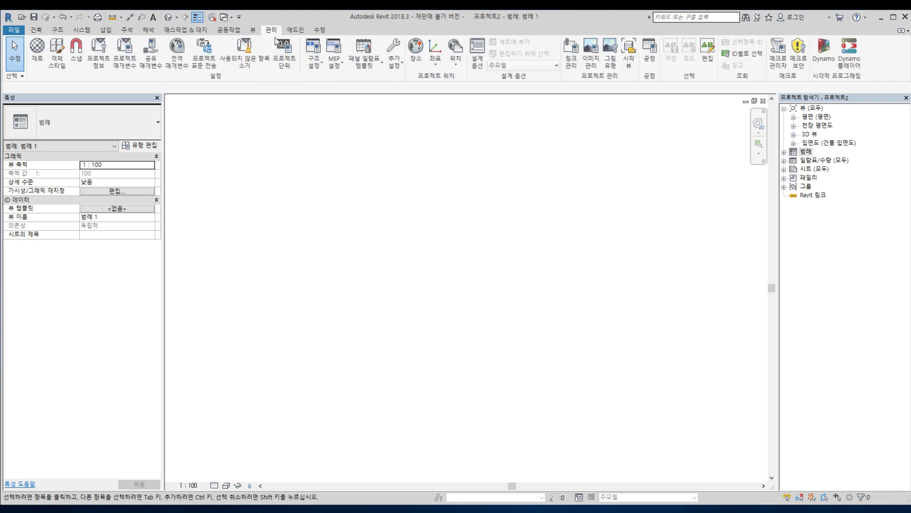
pyautogui.click(822, 61)
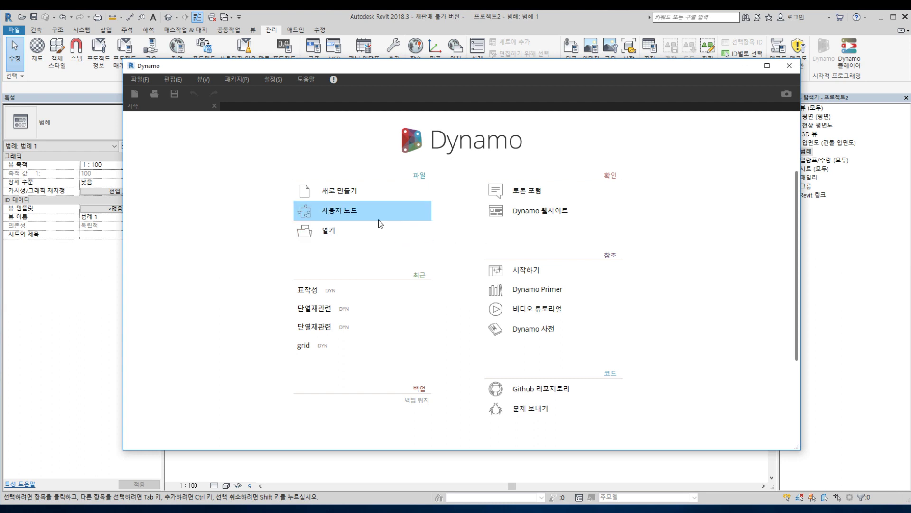
# Reopen the recent 표작성 graph and freeze the Select Model Elements export nodes
pyautogui.click(323, 292)
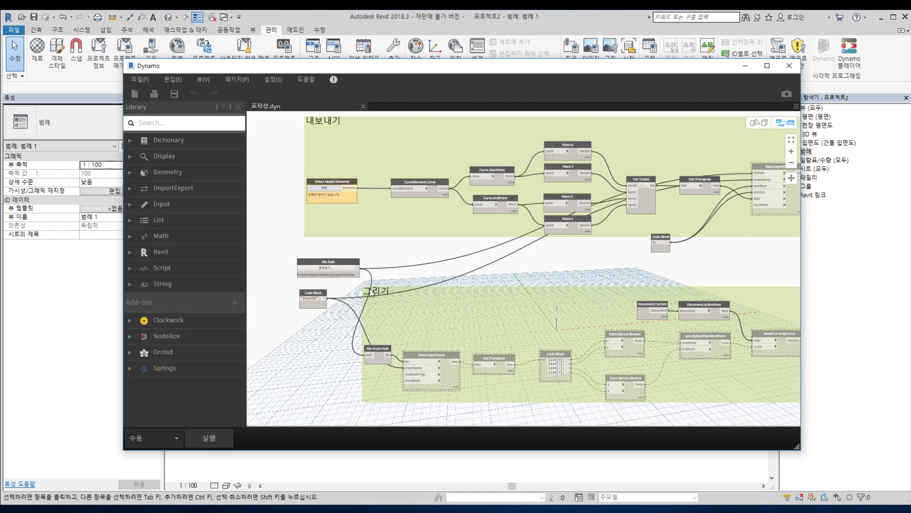
pyautogui.click(343, 182)
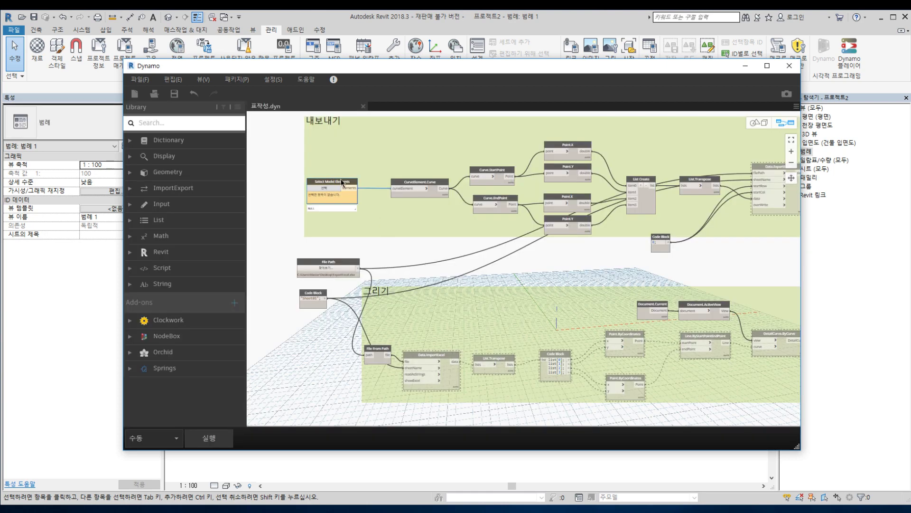
pyautogui.rightClick(343, 181)
pyautogui.click(371, 239)
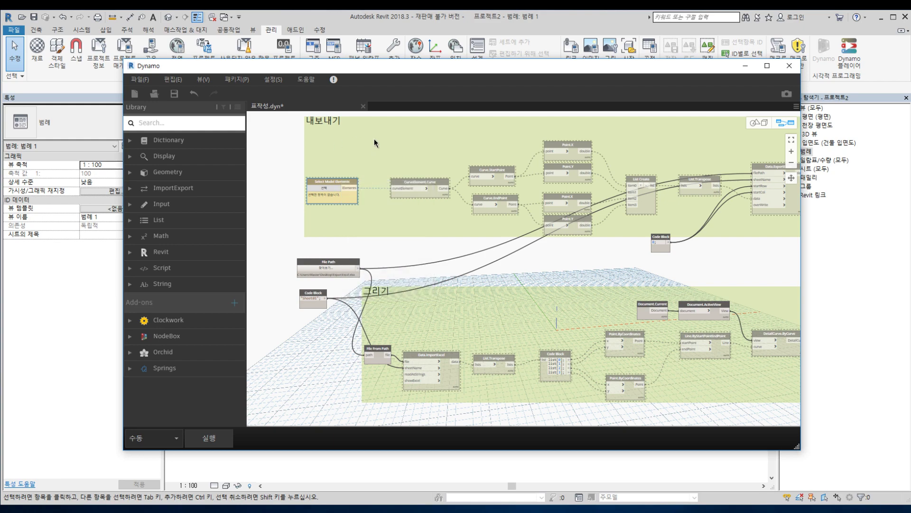
# Unfreeze the Data.ImportExcel node in the 그리기 group
pyautogui.moveTo(444, 308); pyautogui.dragTo(447, 307)
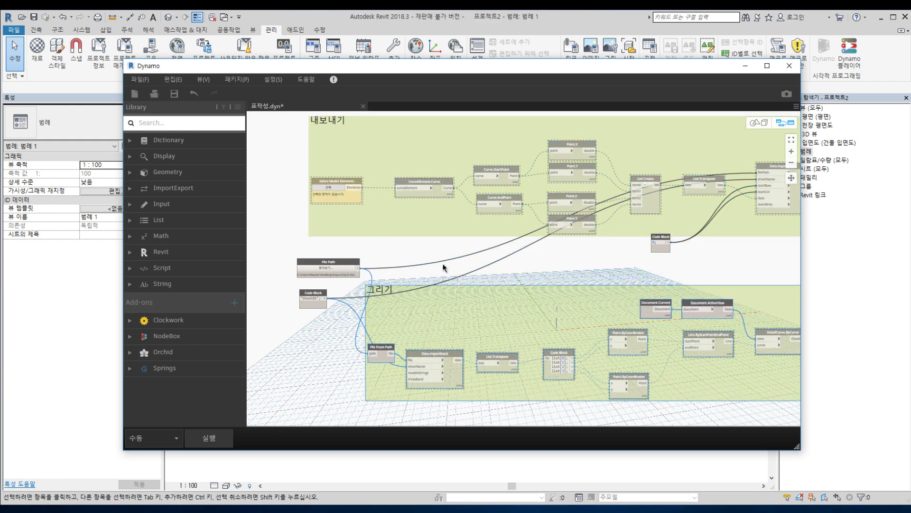
pyautogui.scroll(1, 323, 354)
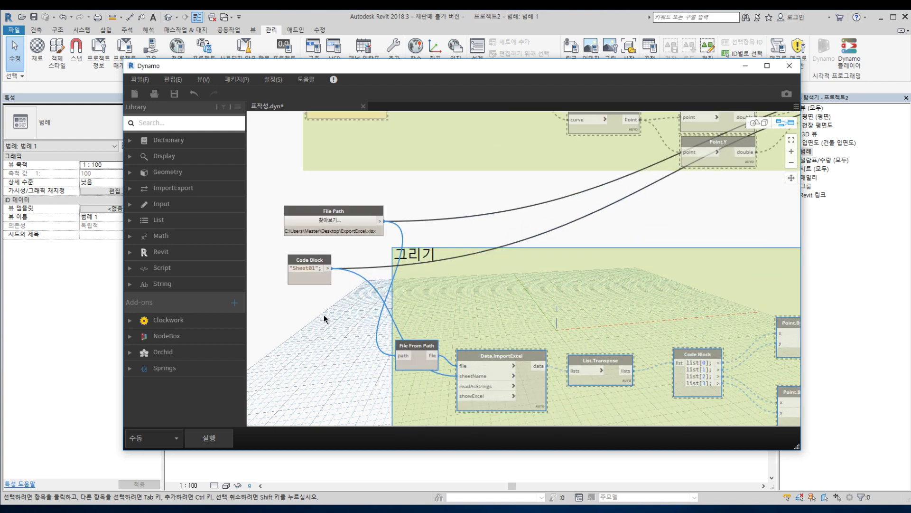
pyautogui.scroll(1, 324, 327)
pyautogui.rightClick(526, 357)
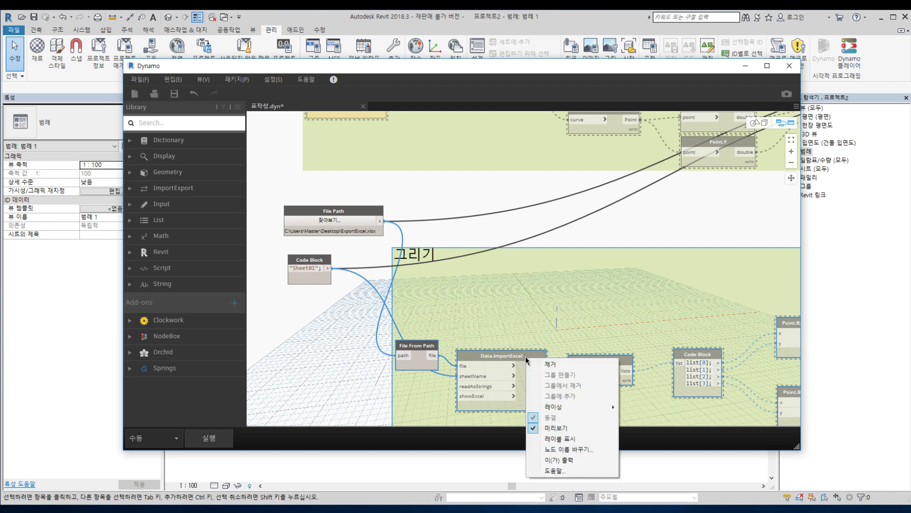
pyautogui.click(346, 380)
pyautogui.moveTo(470, 371); pyautogui.dragTo(447, 306, button='middle')
pyautogui.rightClick(515, 326)
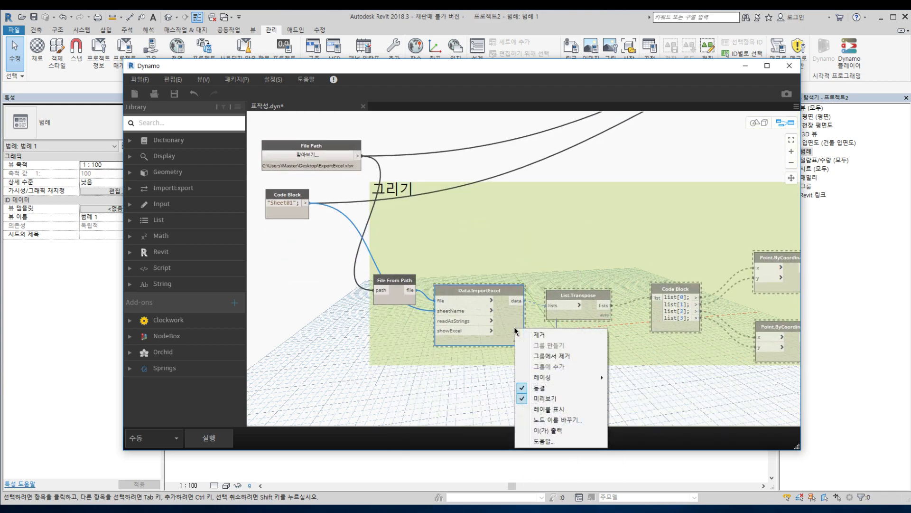
pyautogui.click(536, 387)
pyautogui.scroll(-3, 380, 374)
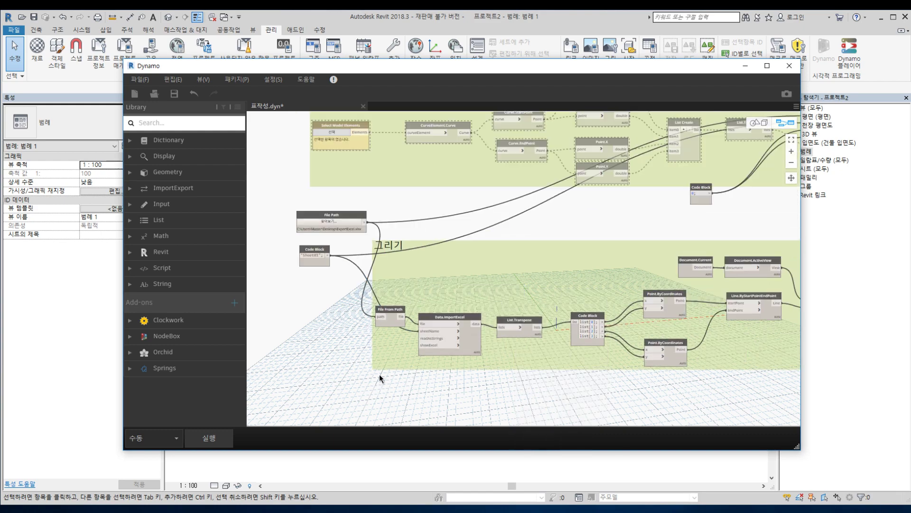
# Select the ExportExcel.xlsx File Path node and nudge the sheet-name Code Block into place
pyautogui.moveTo(431, 267); pyautogui.dragTo(451, 258)
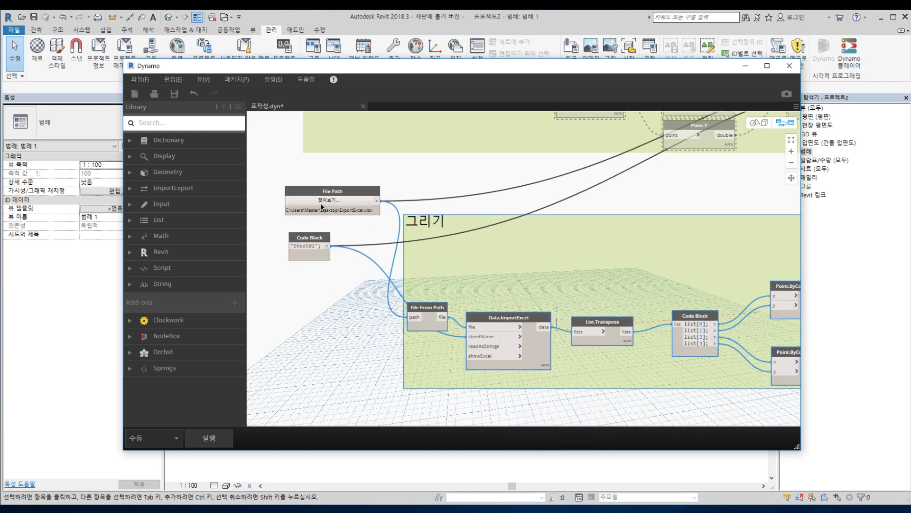
pyautogui.scroll(2, 333, 285)
pyautogui.click(334, 189)
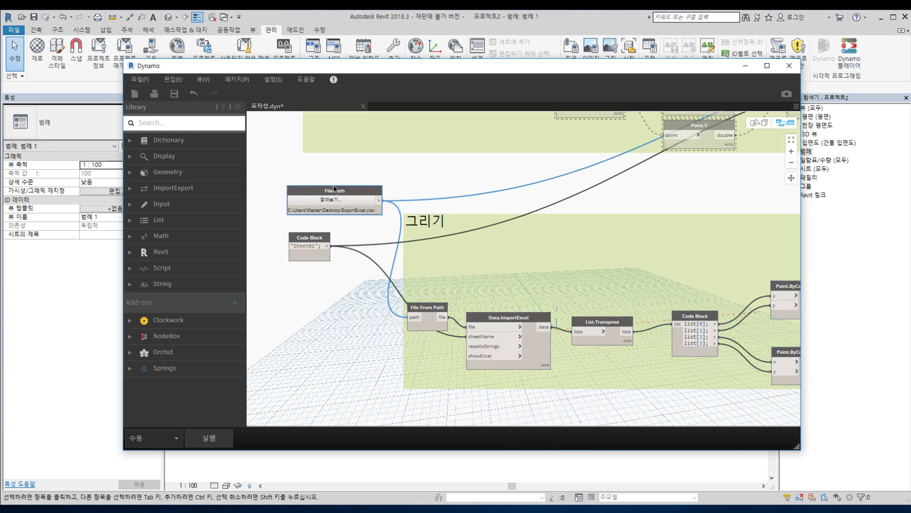
pyautogui.click(320, 240)
pyautogui.moveTo(319, 236); pyautogui.dragTo(316, 238)
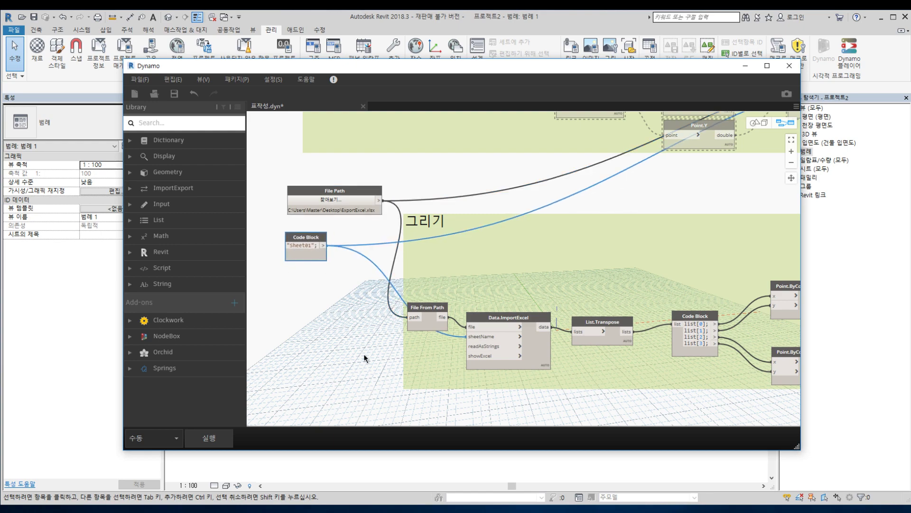
pyautogui.scroll(3, 363, 355)
pyautogui.moveTo(726, 418)
pyautogui.mouseDown(button='middle')
pyautogui.moveTo(600, 375)
pyautogui.moveTo(466, 271)
pyautogui.mouseUp(button='middle')
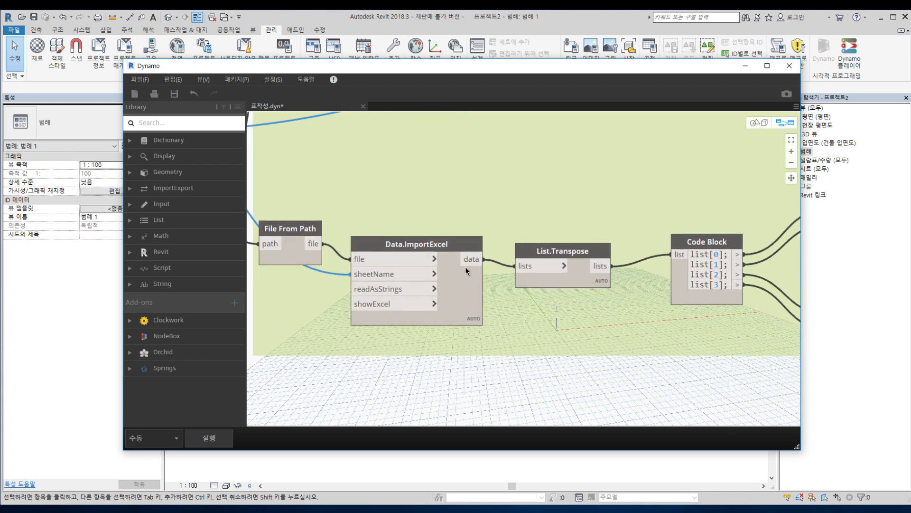
pyautogui.moveTo(436, 247); pyautogui.dragTo(433, 243)
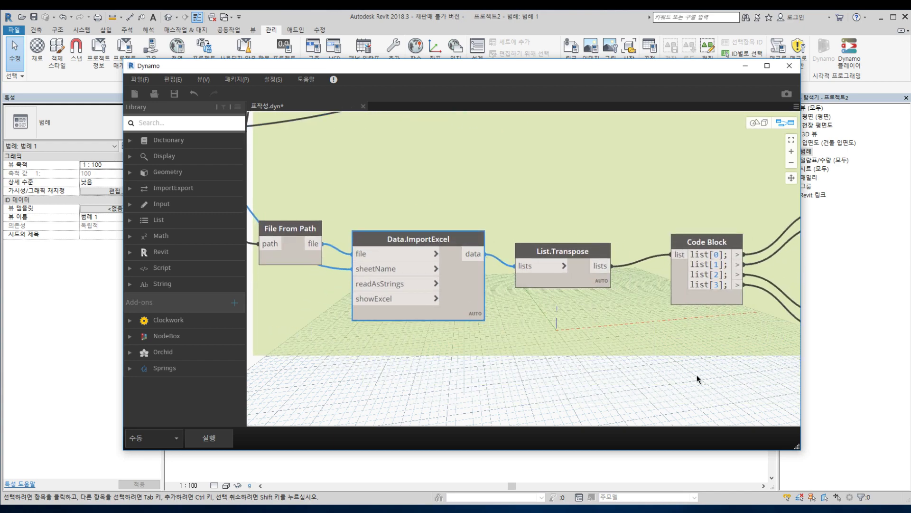
pyautogui.moveTo(698, 377); pyautogui.dragTo(531, 360, button='middle')
pyautogui.moveTo(543, 263)
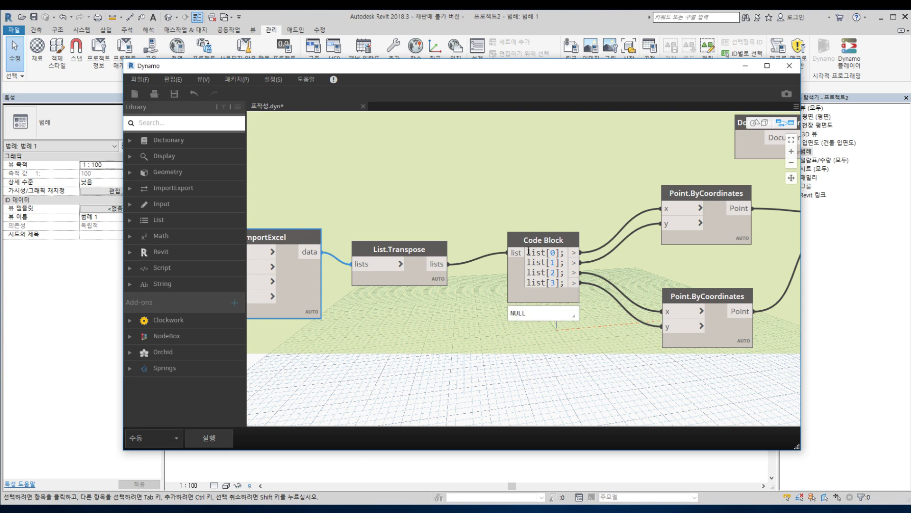
pyautogui.moveTo(527, 252); pyautogui.dragTo(562, 250)
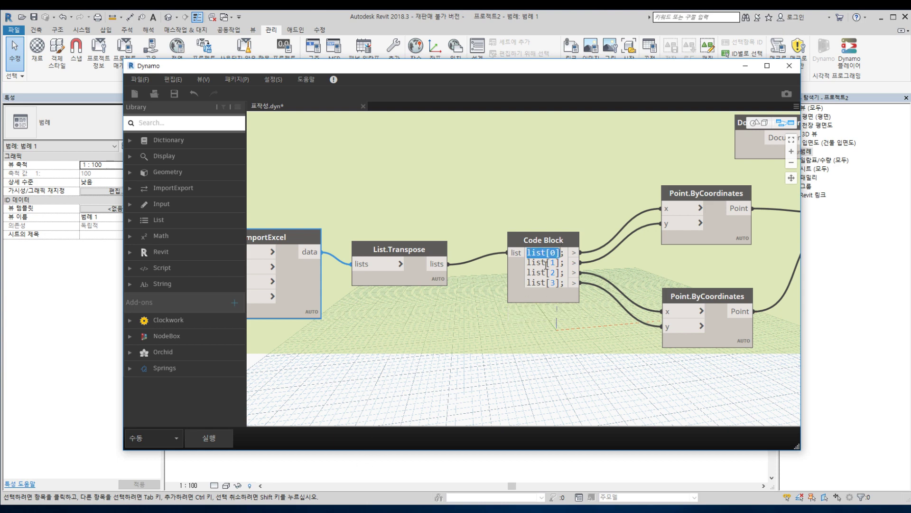
pyautogui.moveTo(536, 262)
pyautogui.mouseDown()
pyautogui.moveTo(562, 263)
pyautogui.moveTo(565, 283)
pyautogui.mouseUp()
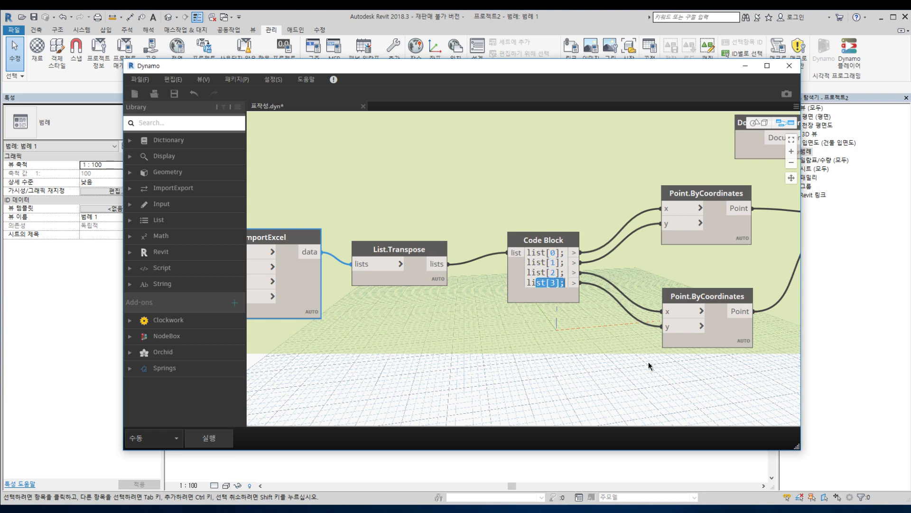
pyautogui.moveTo(658, 394); pyautogui.dragTo(491, 390, button='middle')
pyautogui.click(572, 332)
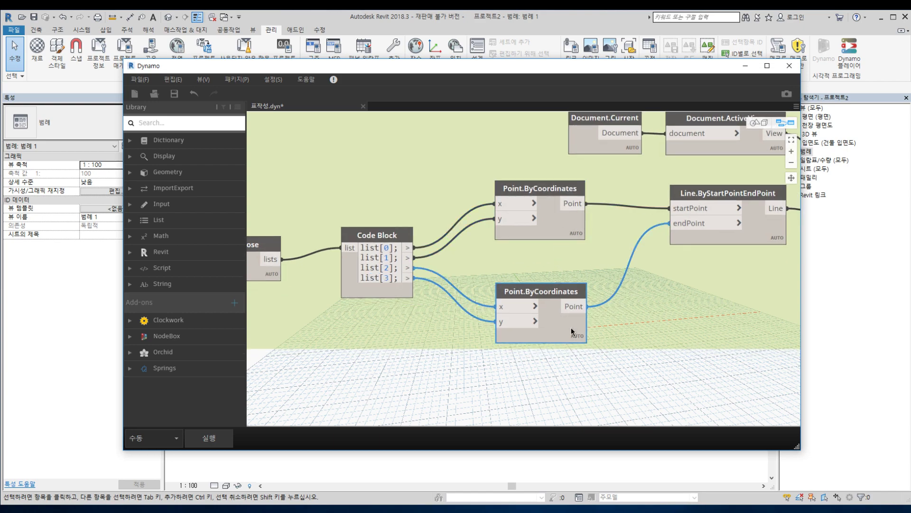
pyautogui.moveTo(711, 408); pyautogui.dragTo(521, 404, button='middle')
pyautogui.click(571, 220)
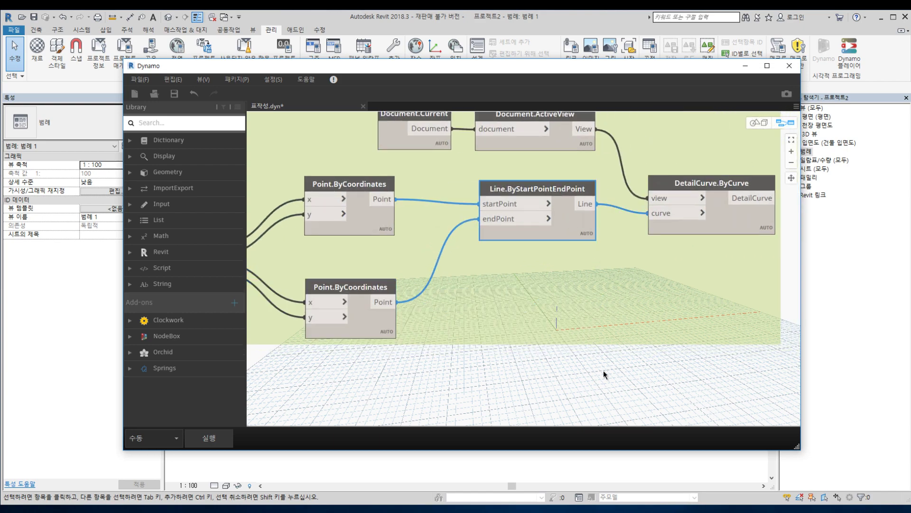
pyautogui.moveTo(685, 391); pyautogui.dragTo(536, 401, button='middle')
pyautogui.click(583, 238)
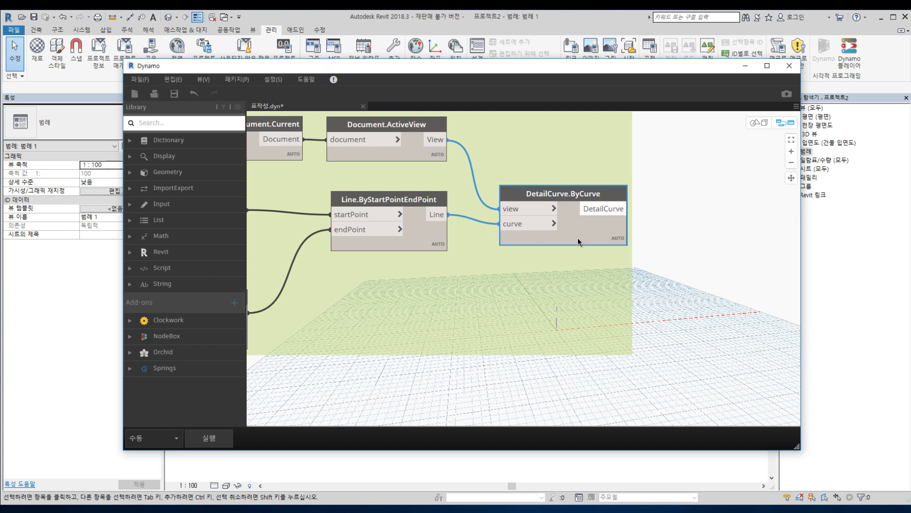
pyautogui.moveTo(457, 285); pyautogui.dragTo(535, 366, button='middle')
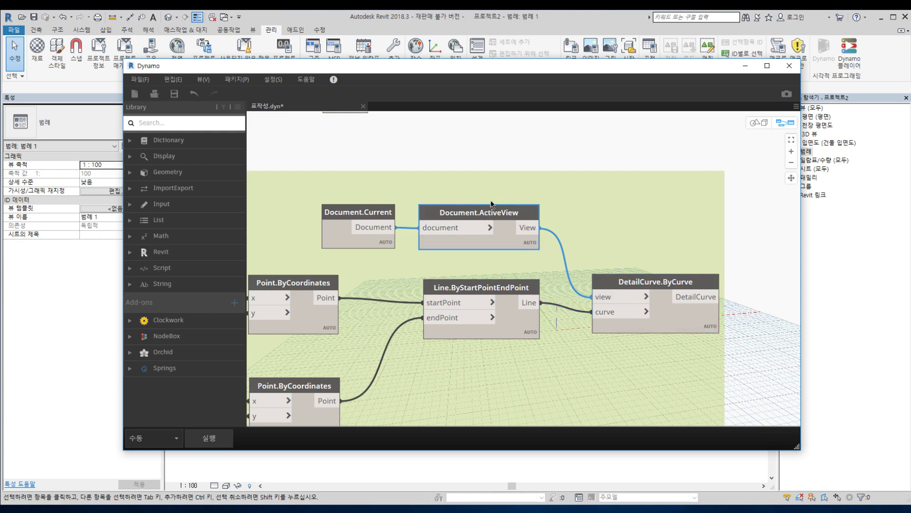
pyautogui.moveTo(485, 216); pyautogui.dragTo(488, 218)
pyautogui.scroll(-5, 464, 319)
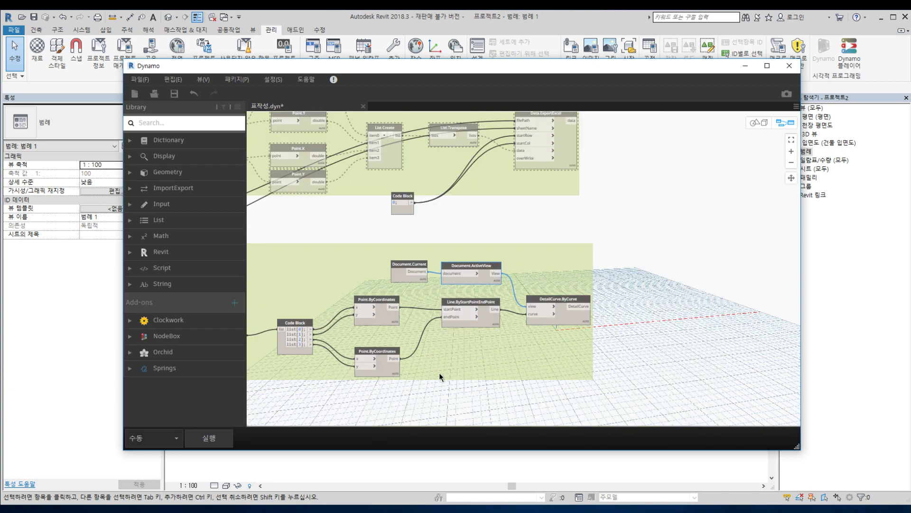
pyautogui.scroll(2, 606, 361)
pyautogui.scroll(-2, 457, 367)
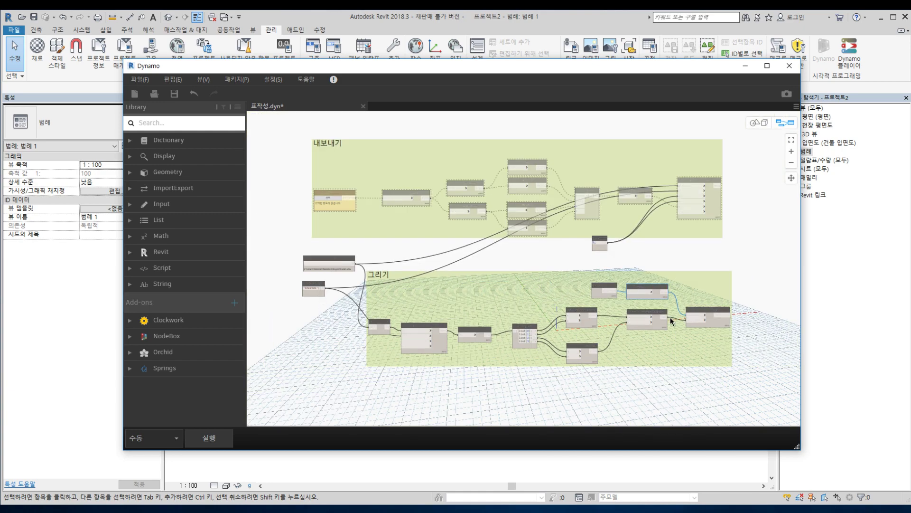
pyautogui.scroll(2, 409, 346)
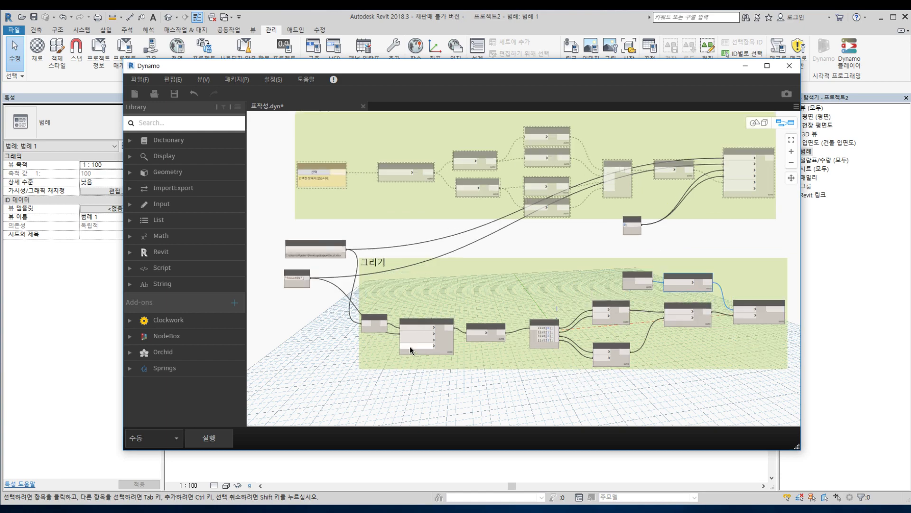
pyautogui.scroll(1, 409, 346)
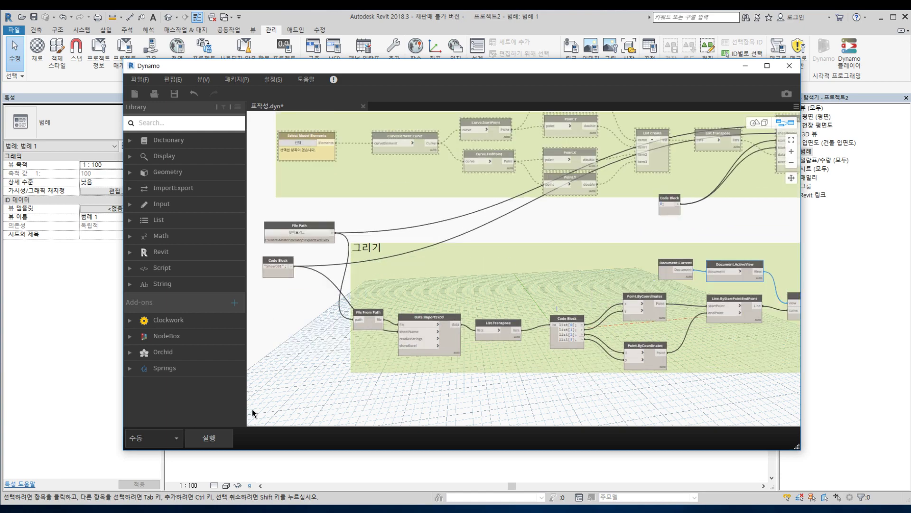
# Run the 표작성 graph, close the opened ExportExcel.xlsx, and pan to the 내보내기 group
pyautogui.click(219, 437)
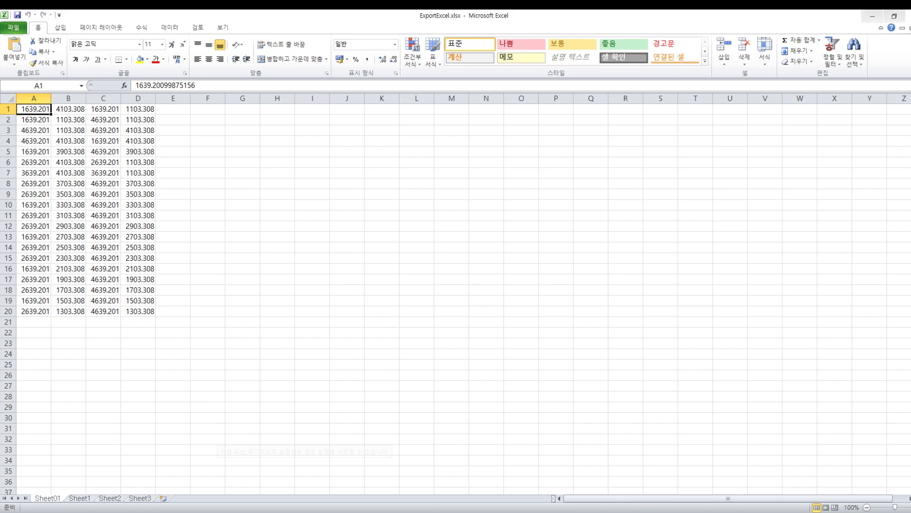
pyautogui.click(902, 19)
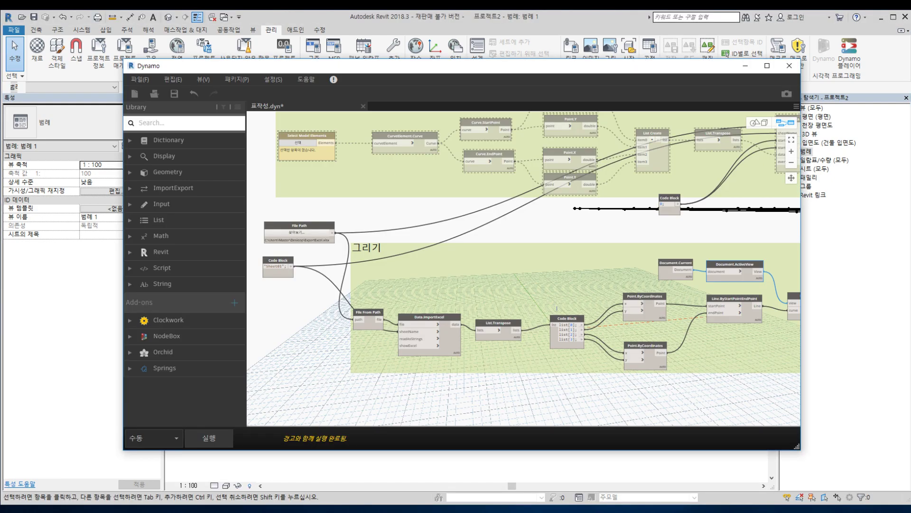
pyautogui.moveTo(619, 363); pyautogui.dragTo(599, 368, button='middle')
pyautogui.scroll(-2, 599, 368)
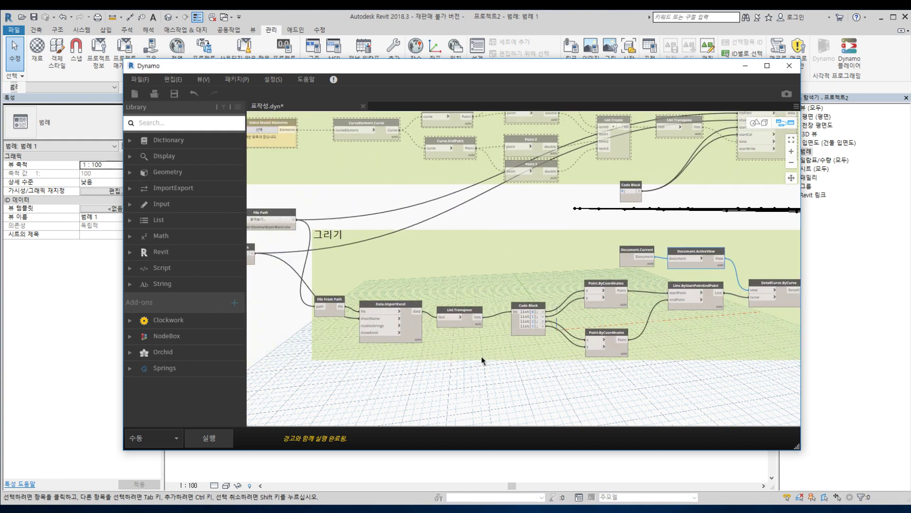
pyautogui.scroll(-1, 368, 246)
pyautogui.moveTo(368, 246)
pyautogui.mouseDown(button='middle')
pyautogui.moveTo(496, 305)
pyautogui.moveTo(477, 280)
pyautogui.moveTo(473, 242)
pyautogui.mouseUp(button='middle')
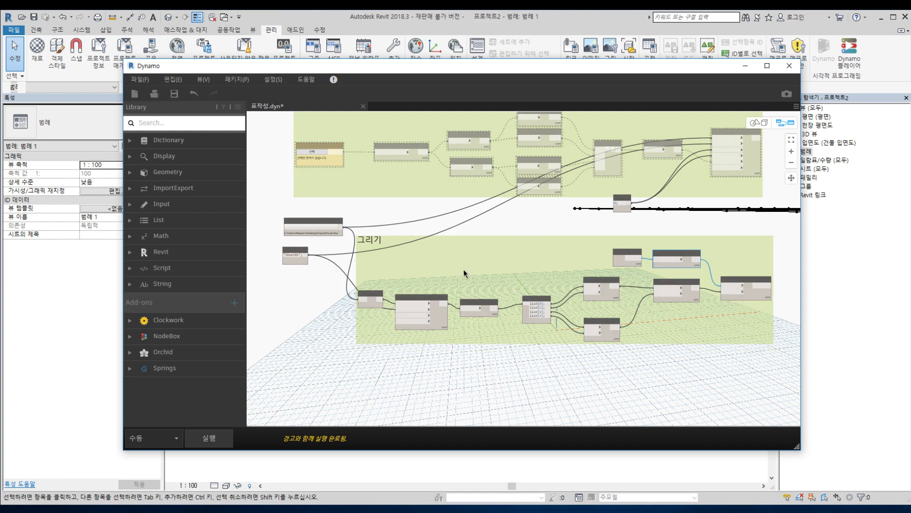
# Minimize Dynamo and window-select the redrawn detail-line table in 범례 1 to check it
pyautogui.click(745, 65)
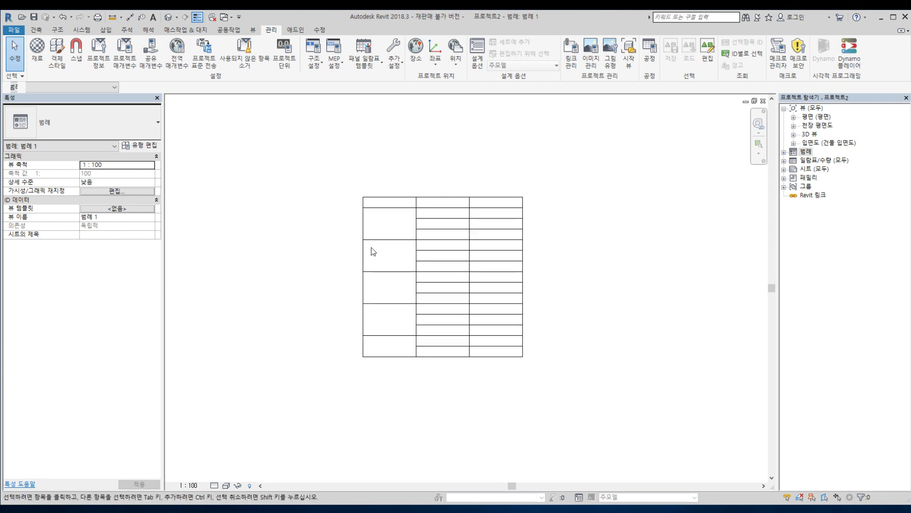
pyautogui.moveTo(308, 158)
pyautogui.mouseDown()
pyautogui.moveTo(612, 411)
pyautogui.moveTo(569, 397)
pyautogui.mouseUp()
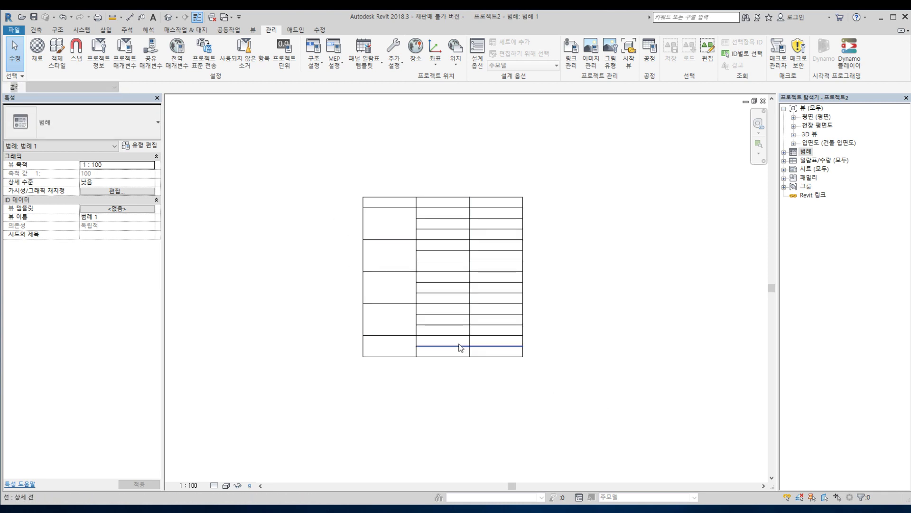
pyautogui.click(322, 174)
pyautogui.moveTo(324, 169); pyautogui.dragTo(608, 406)
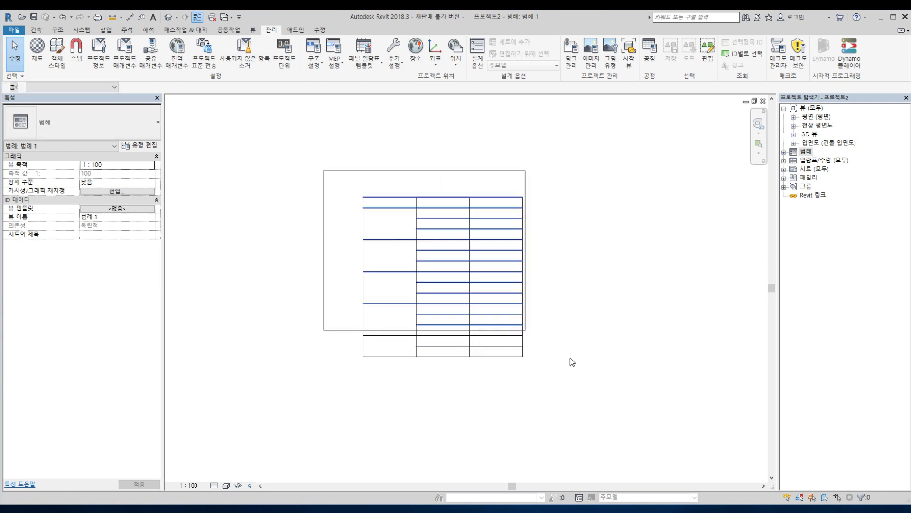
pyautogui.click(334, 198)
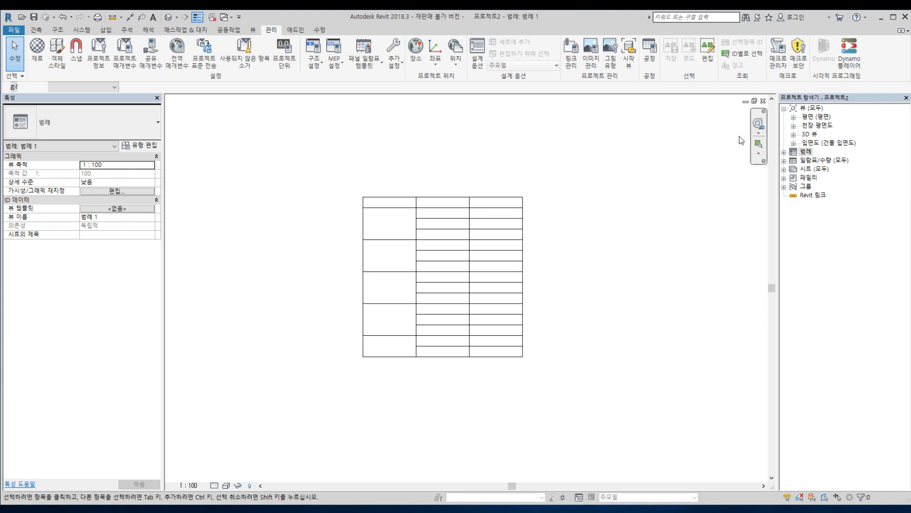
# Minimize Revit to view ExportExcel.xlsx, then close the workbook
pyautogui.click(881, 17)
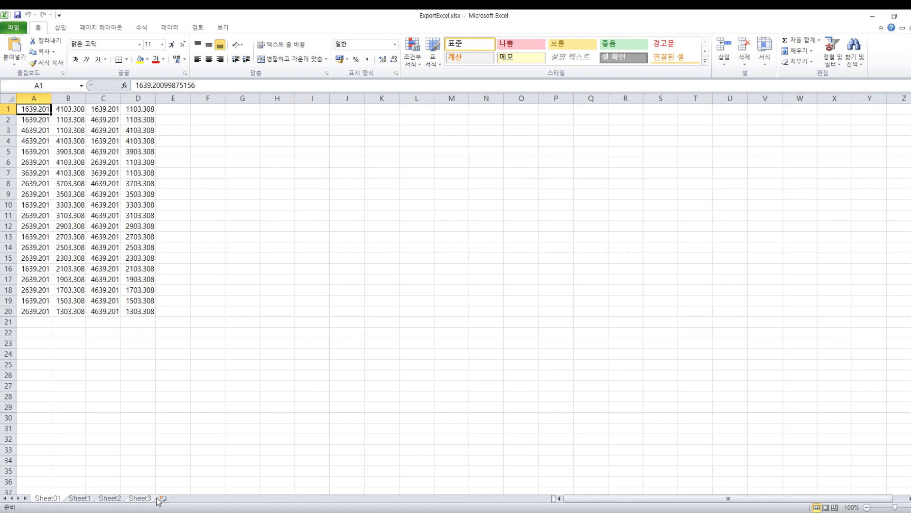
pyautogui.click(904, 15)
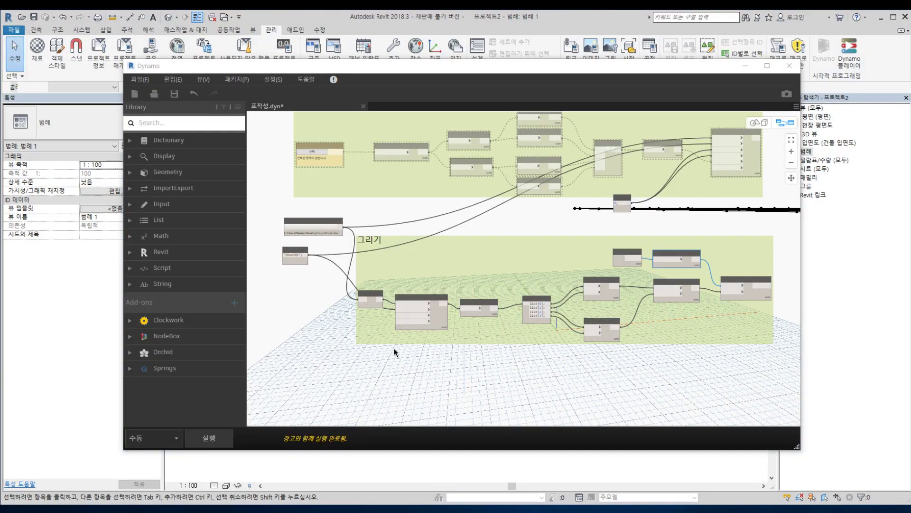
# Bring the 그리기 group into view and drag it slightly to the right
pyautogui.scroll(-1, 411, 269)
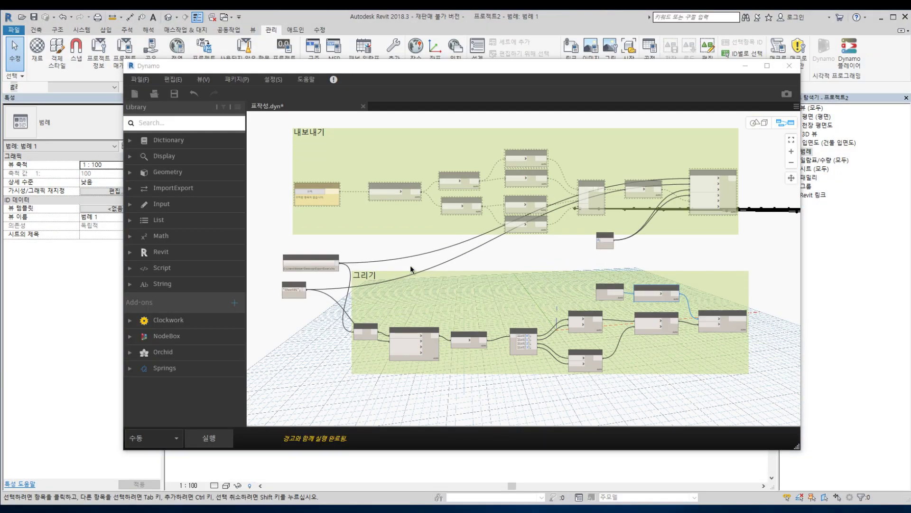
pyautogui.scroll(1, 422, 252)
pyautogui.scroll(1, 602, 322)
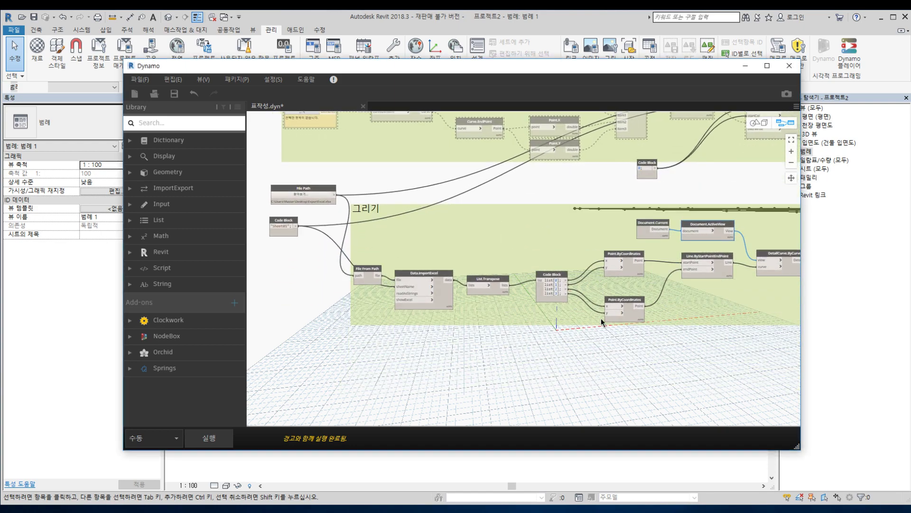
pyautogui.moveTo(638, 360); pyautogui.dragTo(560, 343, button='middle')
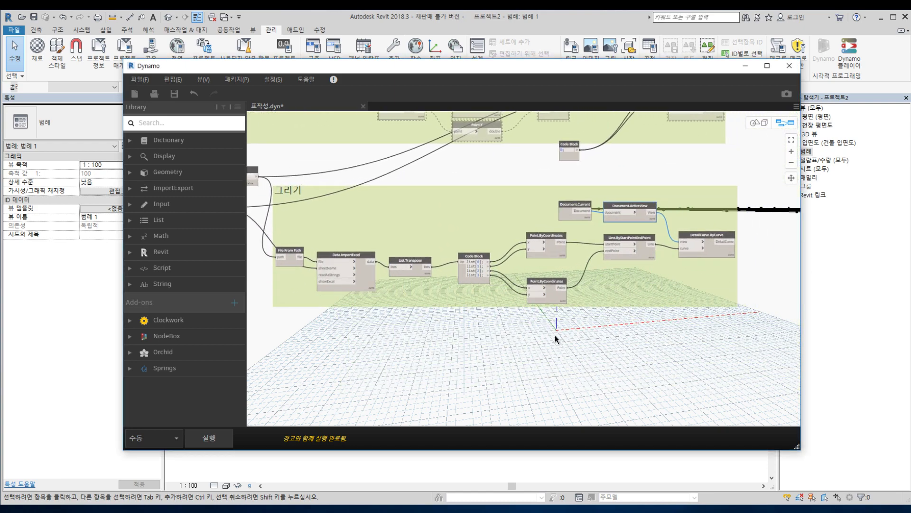
pyautogui.scroll(2, 545, 320)
pyautogui.scroll(-2, 537, 327)
pyautogui.scroll(-1, 498, 334)
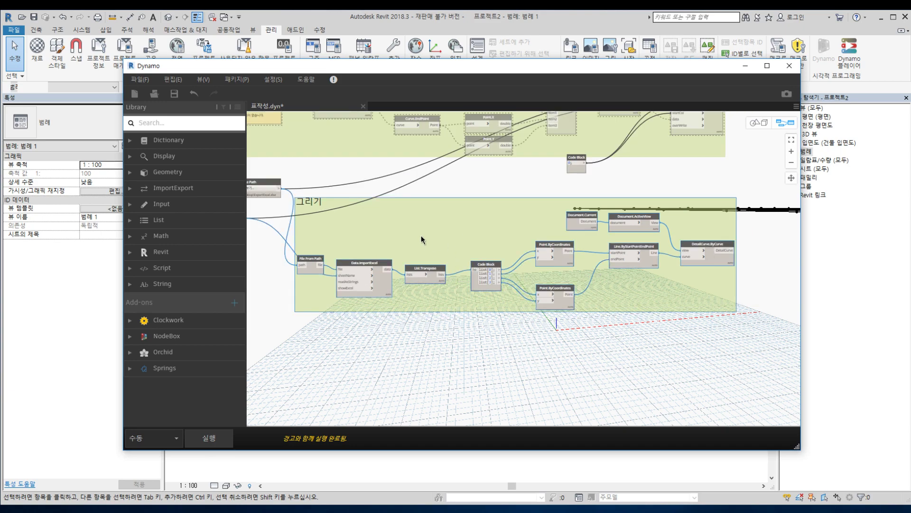
pyautogui.moveTo(421, 236); pyautogui.dragTo(431, 238)
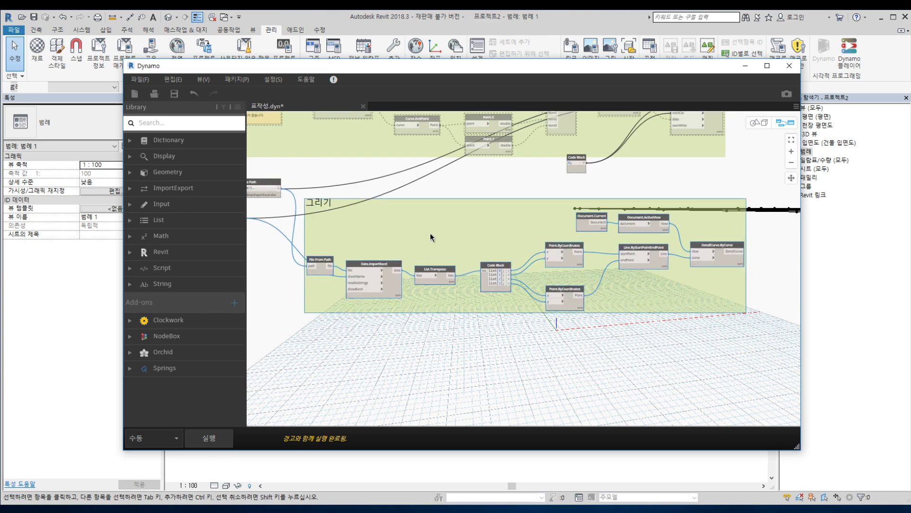